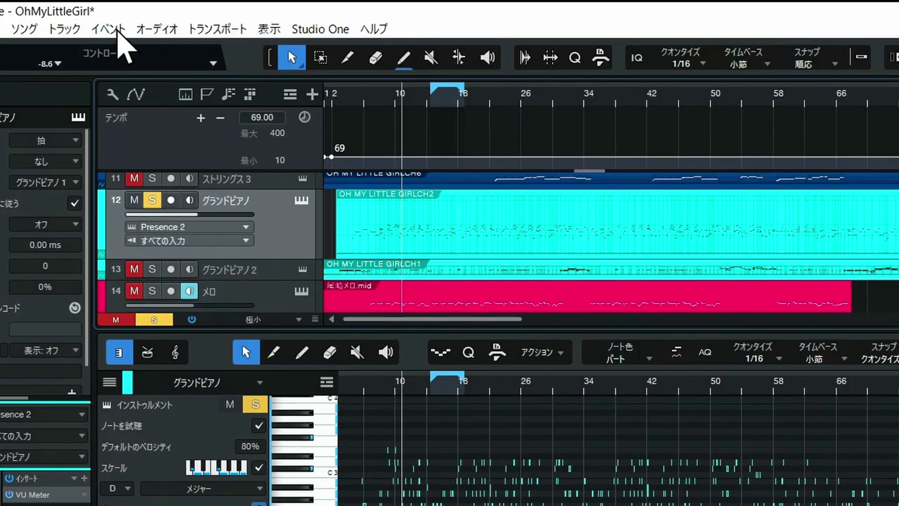
{"action": "left_click", "coordinate": [112, 17]}
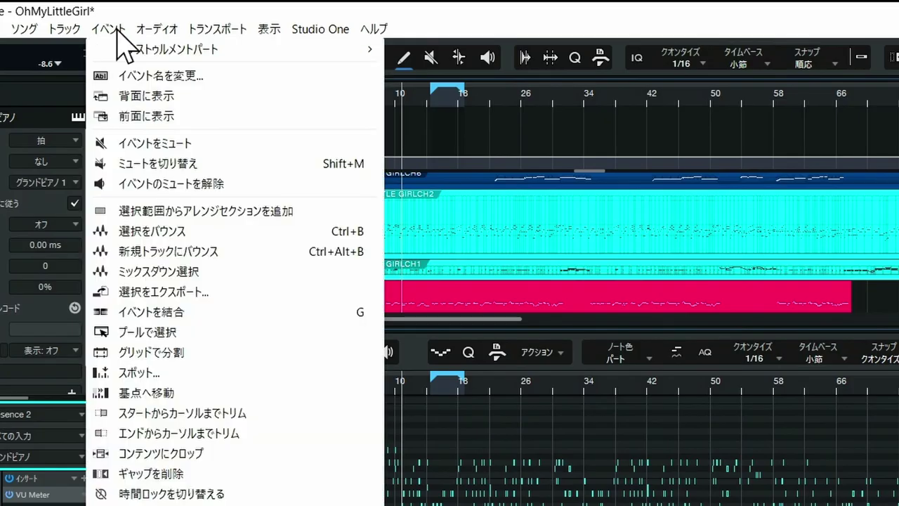
{"action": "left_click", "coordinate": [153, 289]}
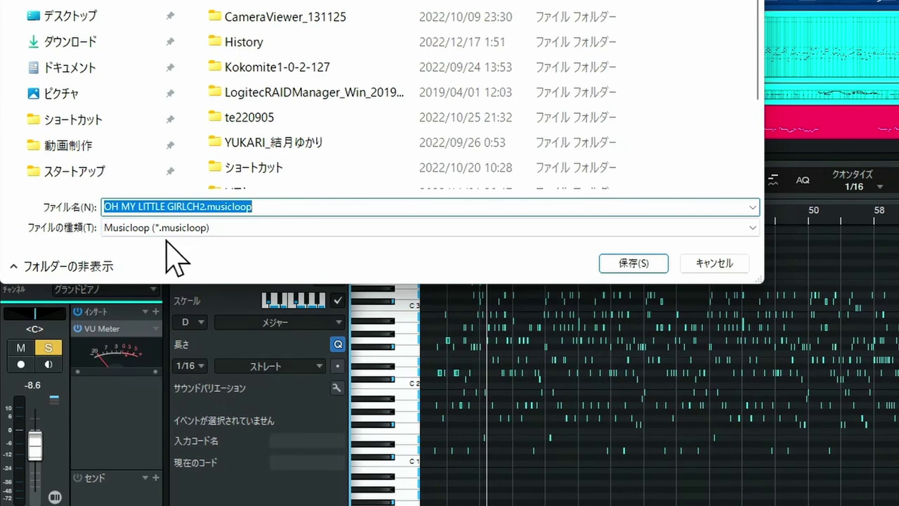
{"action": "left_click", "coordinate": [223, 229]}
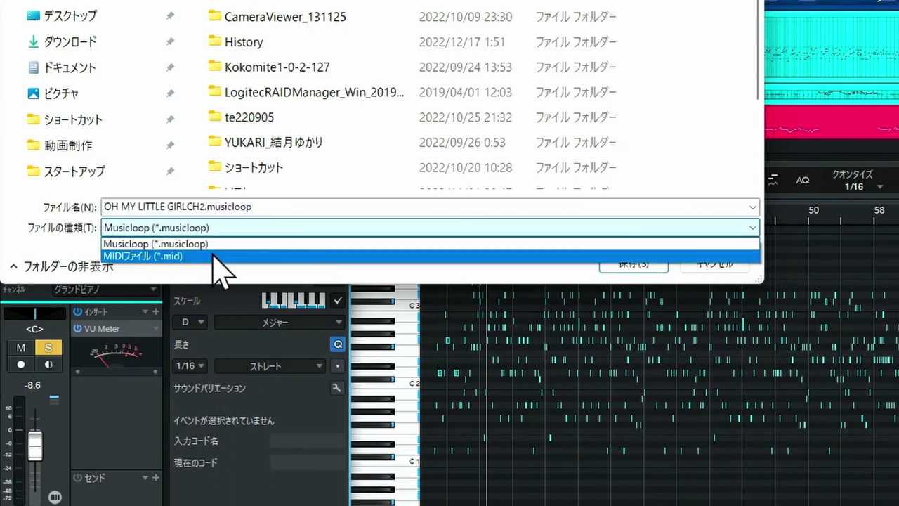
{"action": "left_click", "coordinate": [215, 256]}
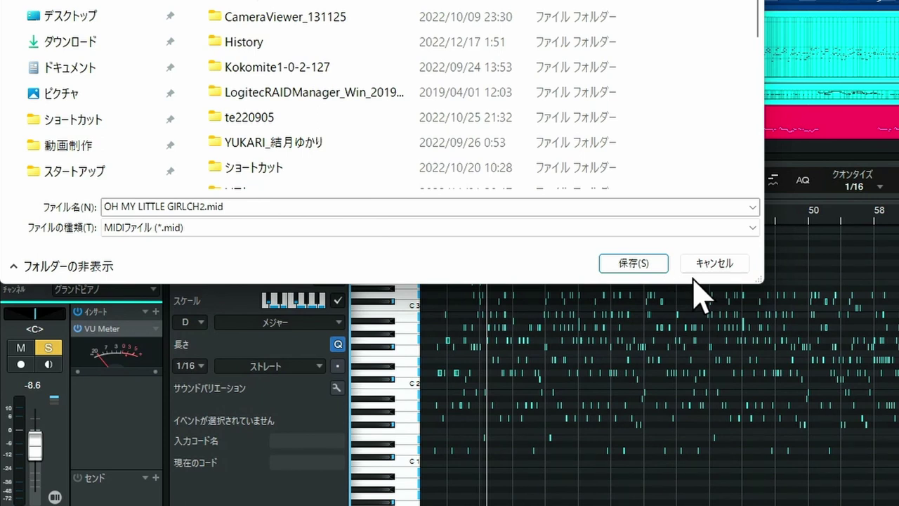
{"action": "left_click", "coordinate": [707, 265]}
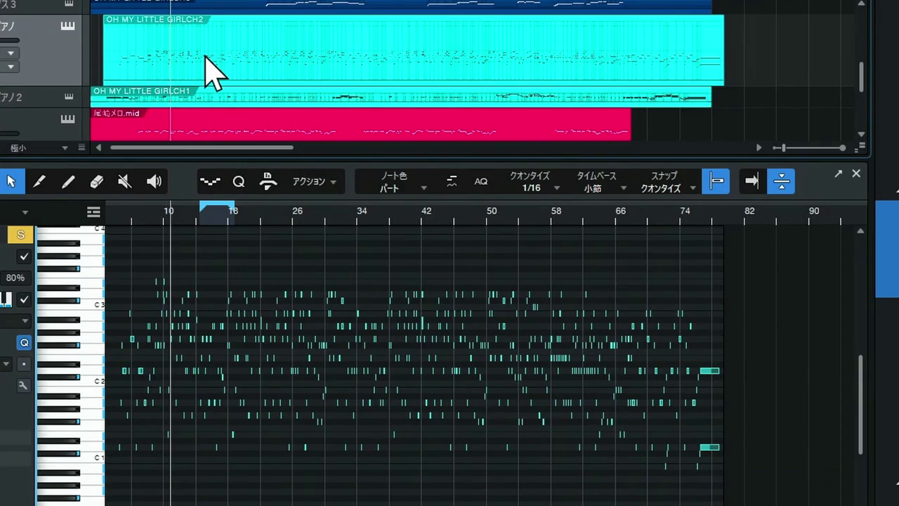
{"action": "right_click", "coordinate": [306, 137]}
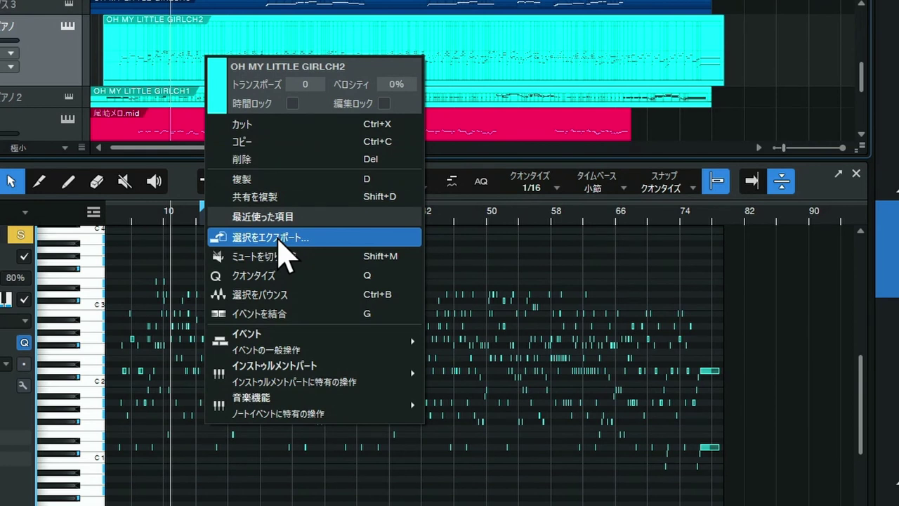
{"action": "left_click", "coordinate": [284, 239]}
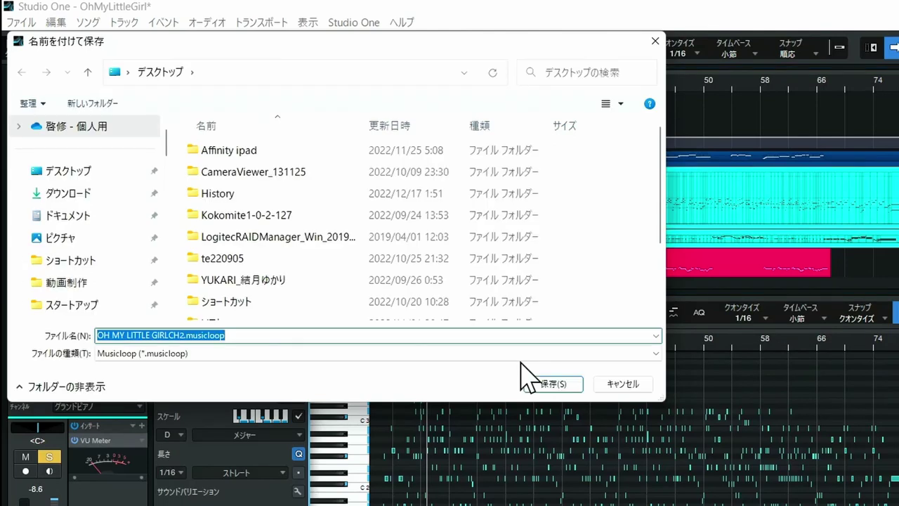
{"action": "left_click", "coordinate": [654, 42]}
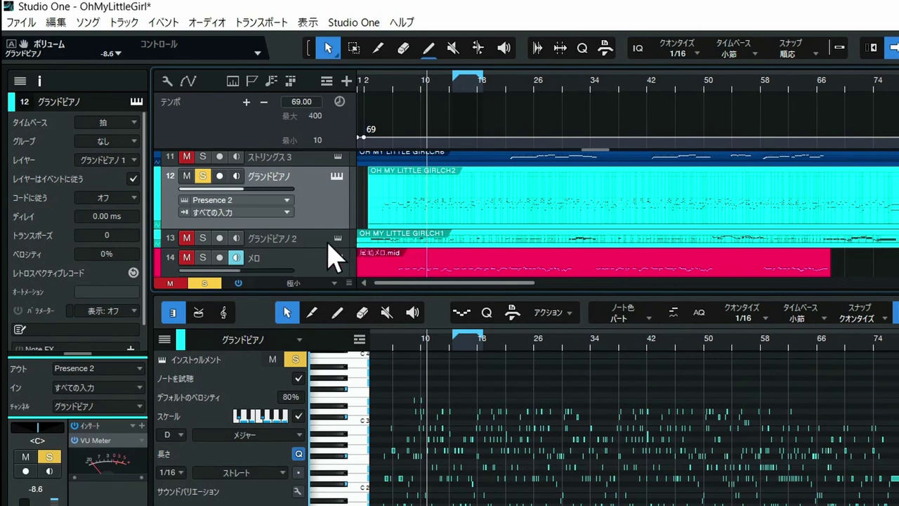
Open the EZbass instrument of track 17 on its Drums & Keys page and move its window clear of the tracks
{"action": "scroll", "coordinate": [340, 248], "scroll_direction": "down", "scroll_amount": 5}
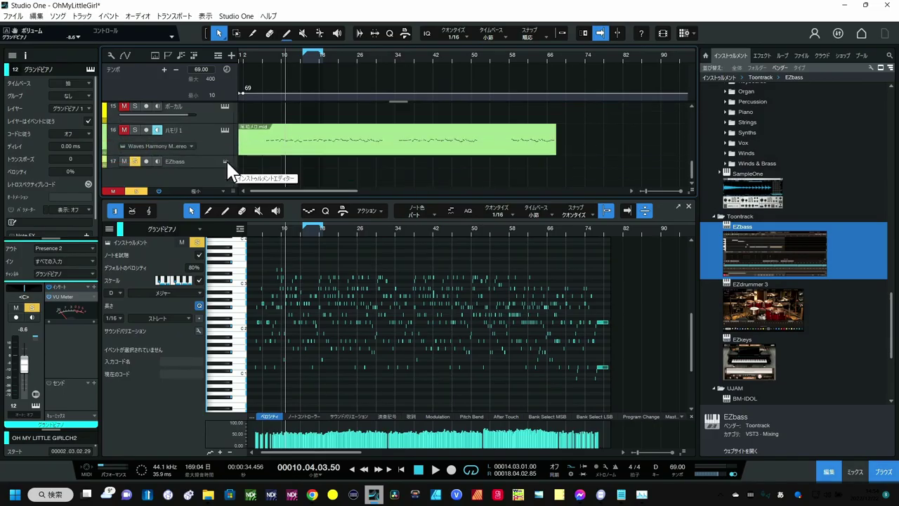
{"action": "left_click", "coordinate": [228, 164]}
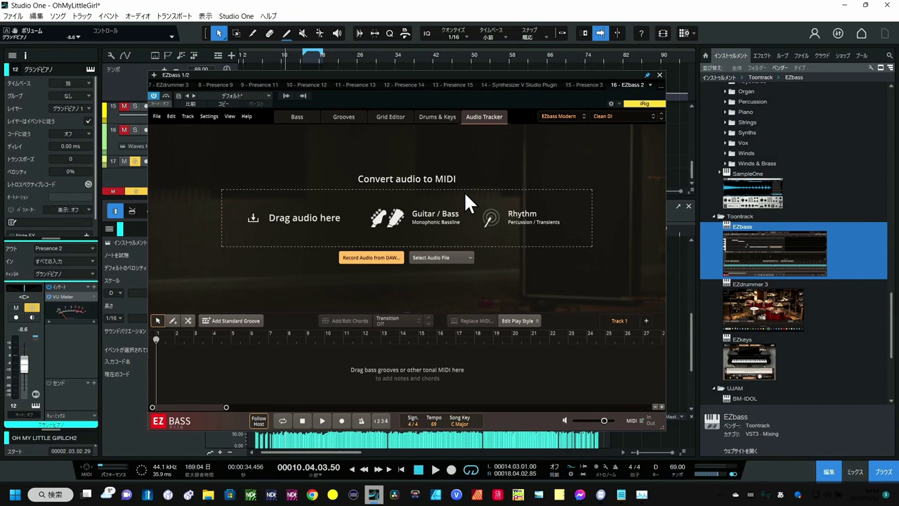
{"action": "left_click", "coordinate": [439, 121]}
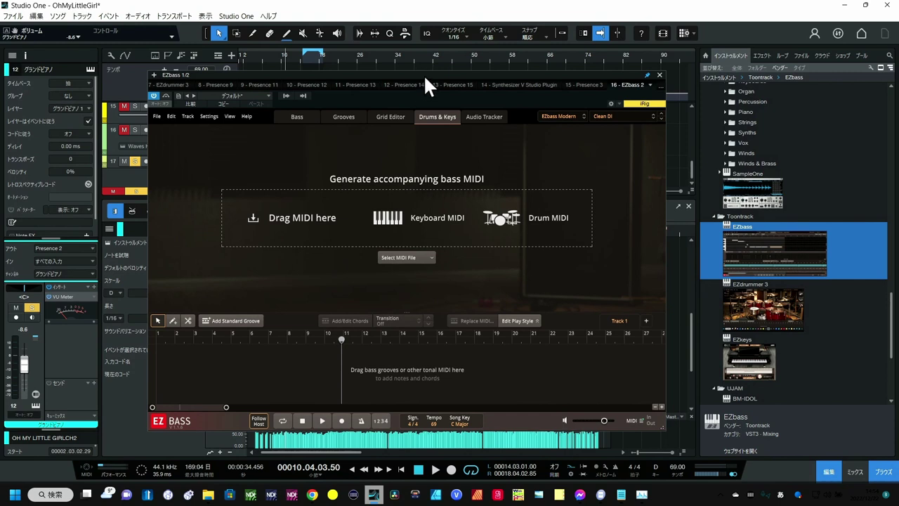
{"action": "left_click_drag", "start_coordinate": [424, 74], "coordinate": [575, 161]}
Try to transfer the グランドピアノ part straight from the arrangement into EZbass's MIDI area, and close the EZbass window
{"action": "left_click", "coordinate": [358, 111]}
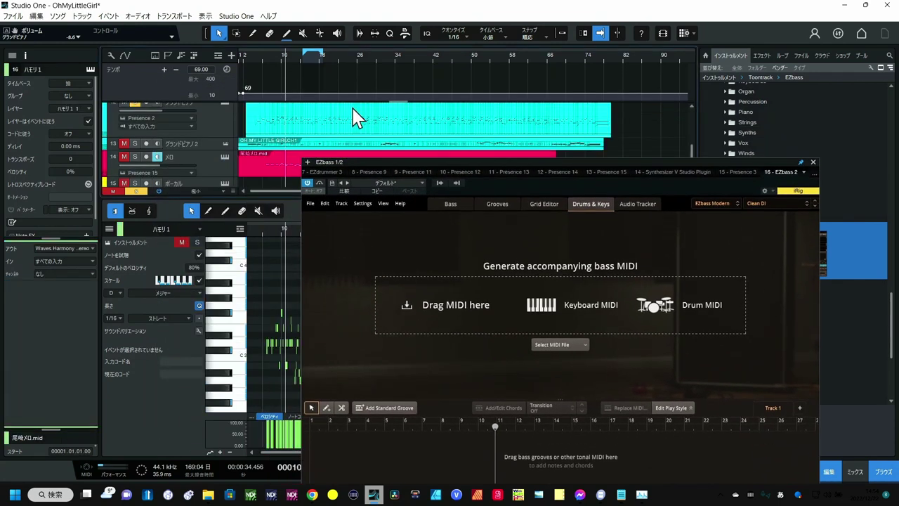
{"action": "left_click_drag", "start_coordinate": [358, 116], "coordinate": [518, 312]}
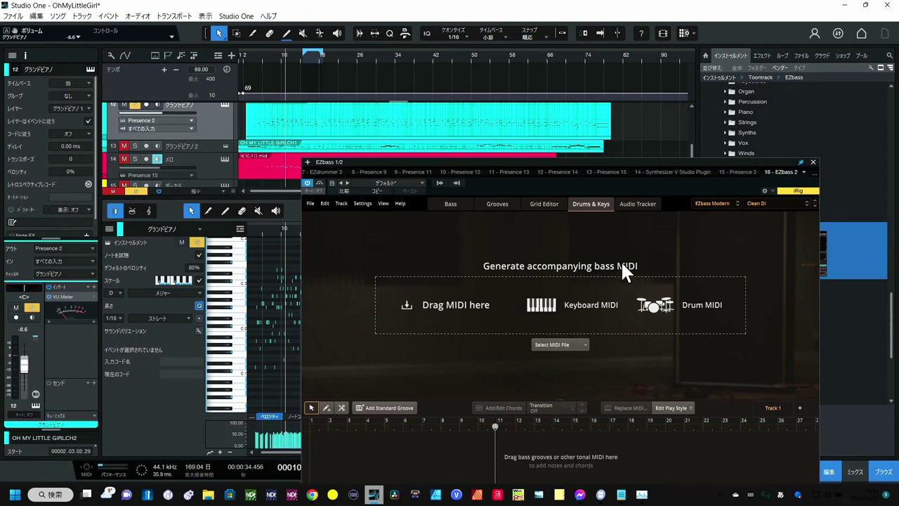
{"action": "left_click", "coordinate": [813, 162]}
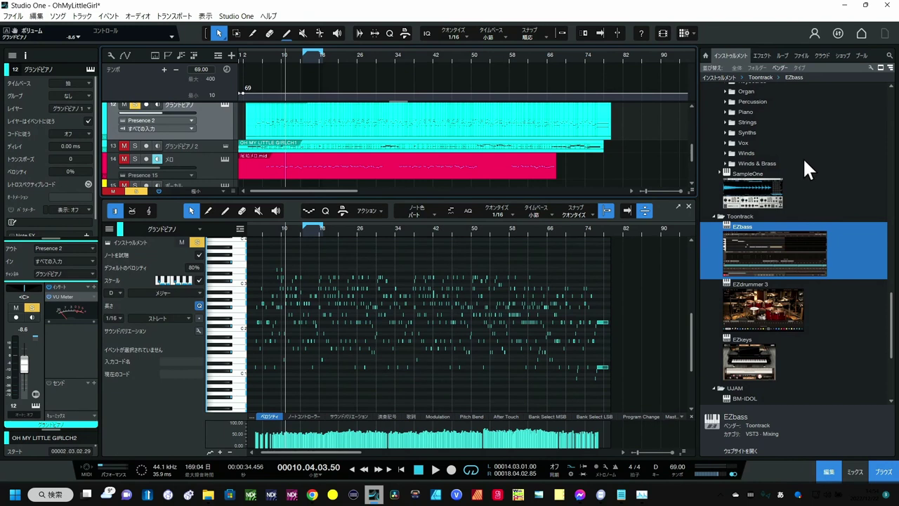
Look through the ボリューム drives in the file browser and list the contents of the デスクトップ folder
{"action": "left_click", "coordinate": [801, 56]}
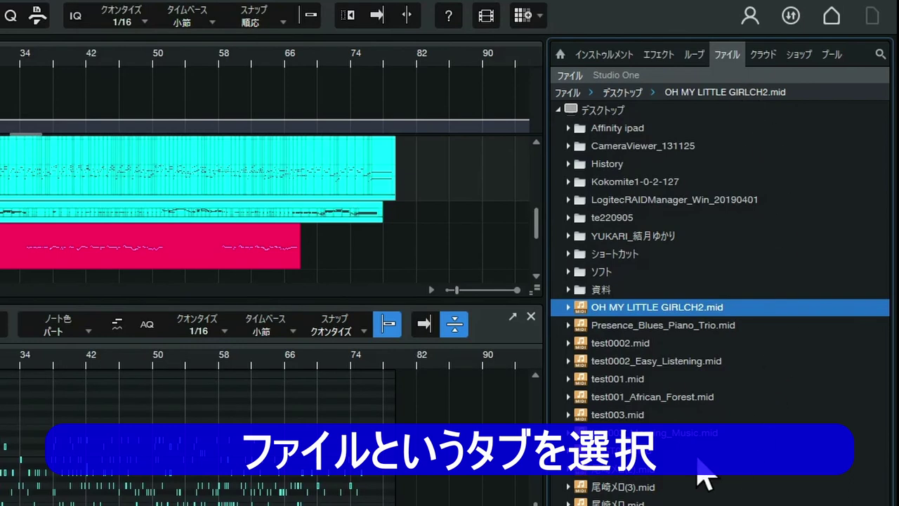
{"action": "left_click", "coordinate": [577, 93]}
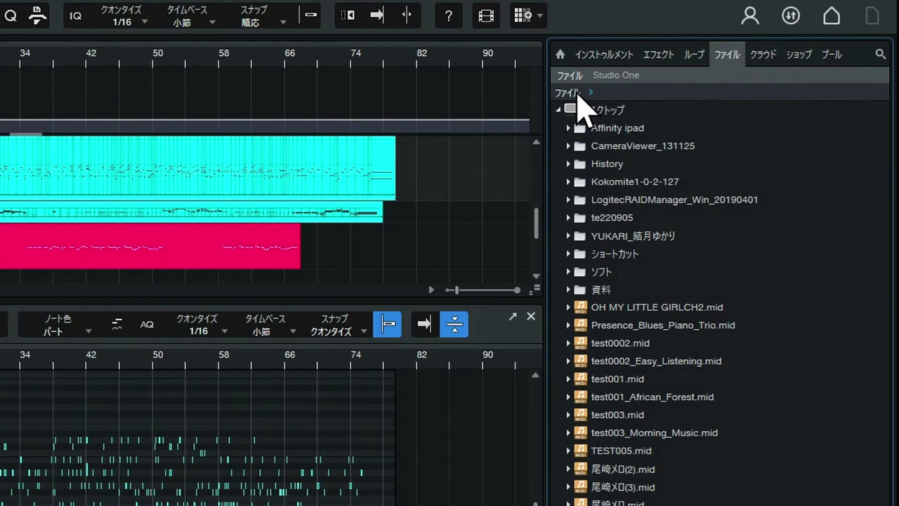
{"action": "left_click", "coordinate": [563, 111]}
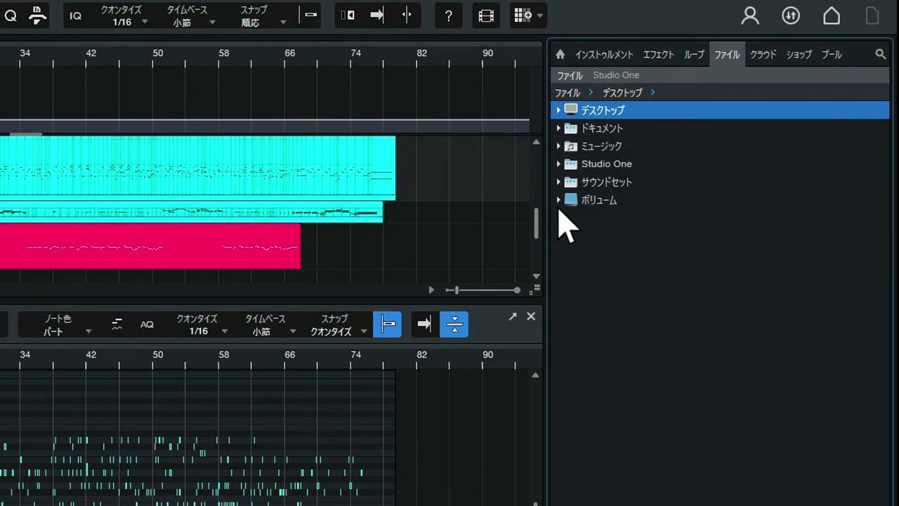
{"action": "left_click", "coordinate": [562, 200]}
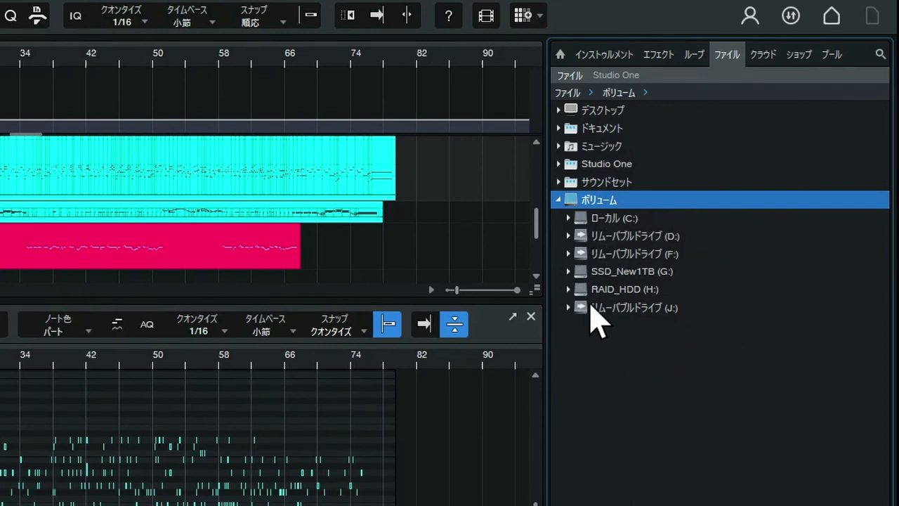
{"action": "left_click", "coordinate": [559, 200]}
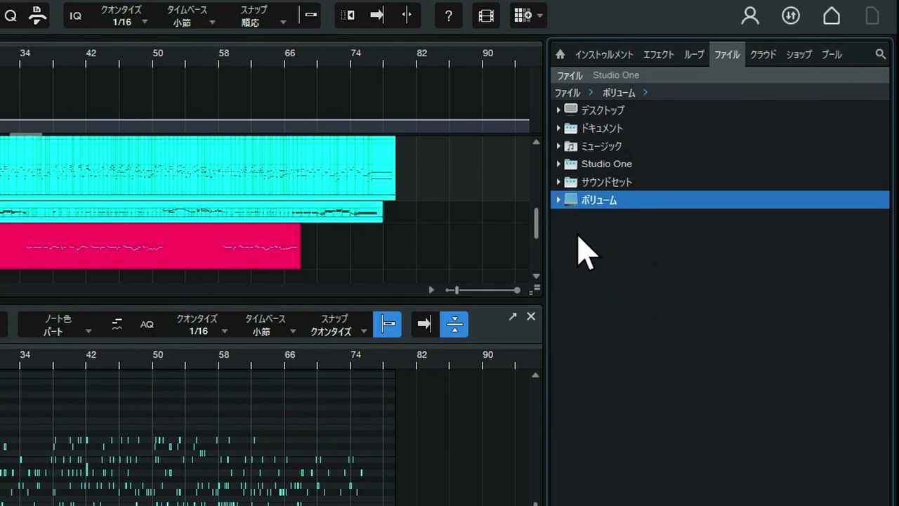
{"action": "double_click", "coordinate": [566, 111]}
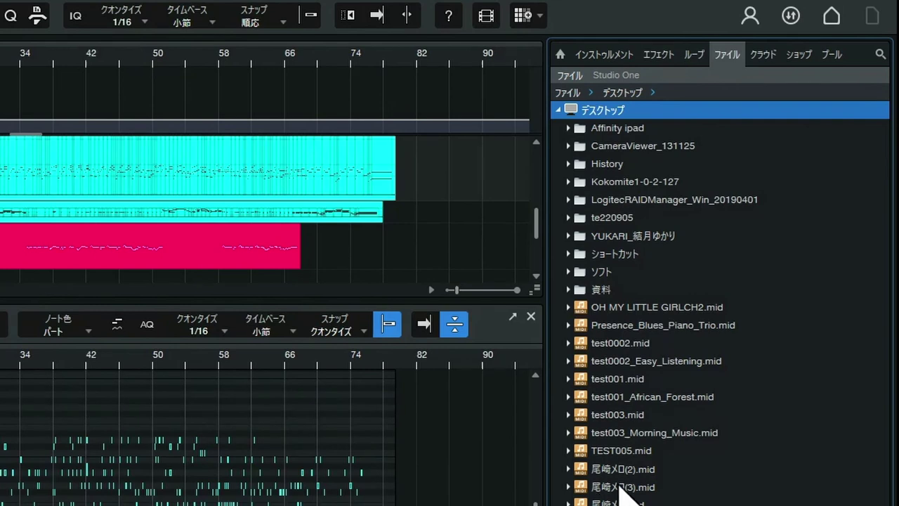
Permanently delete all MIDI files in the デスクトップ folder, from OH MY LITTLE GIRLCH2.mid through 尾崎メロ.mid
{"action": "left_click", "coordinate": [649, 310]}
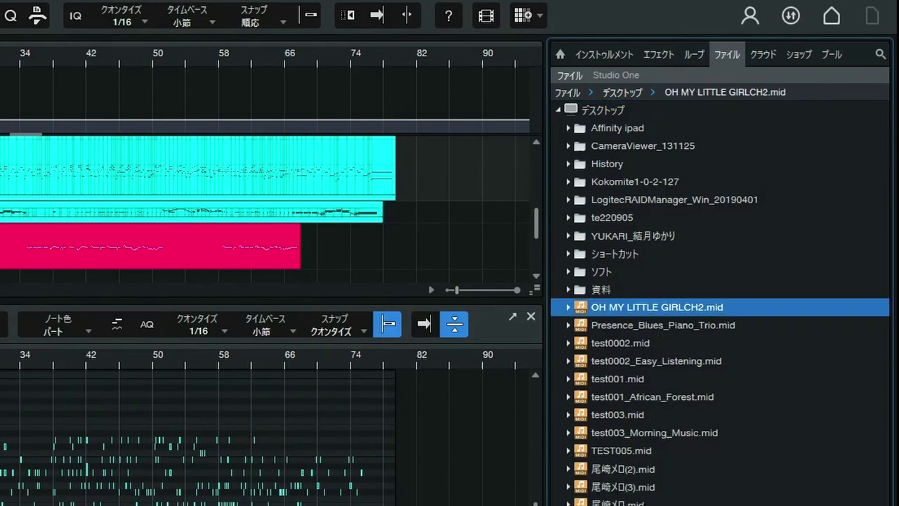
{"action": "left_click", "coordinate": [646, 502], "text": "shift"}
{"action": "right_click", "coordinate": [647, 309]}
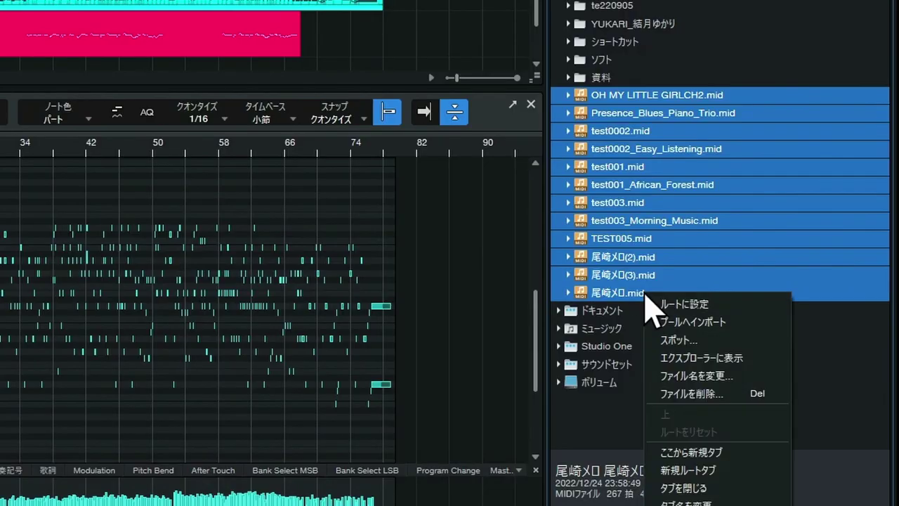
{"action": "left_click", "coordinate": [667, 394]}
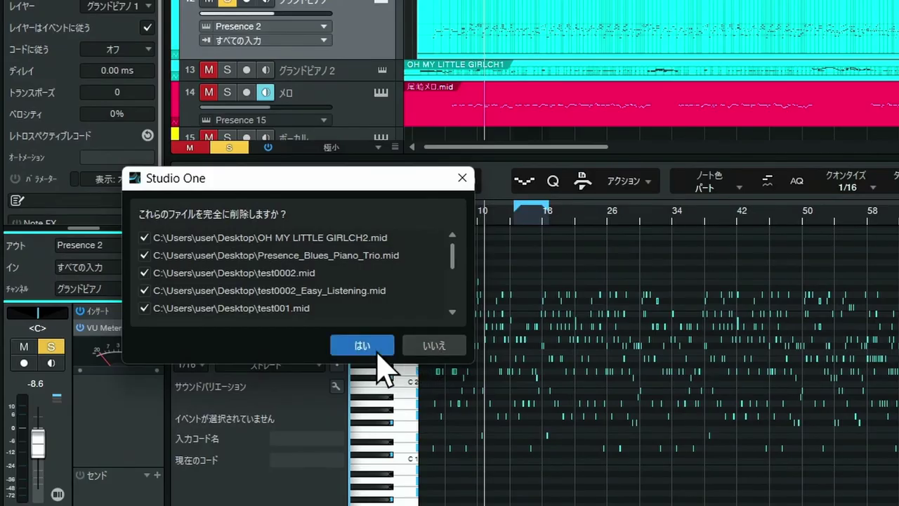
{"action": "left_click", "coordinate": [215, 308]}
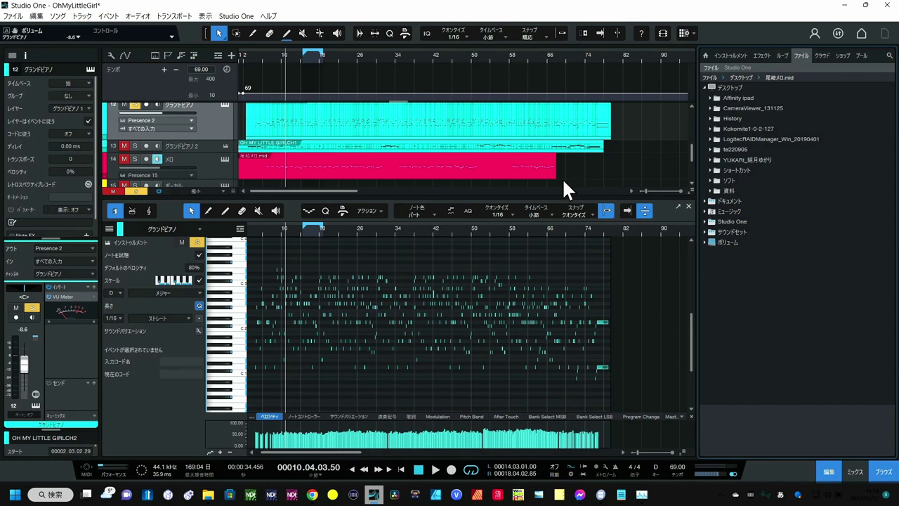
Export the グランドピアノ part to the デスクトップ folder in MIDI format instead of Musicloop, and select OH MY LITTLE GIRLCH2.mid
{"action": "left_click_drag", "start_coordinate": [412, 125], "coordinate": [723, 92]}
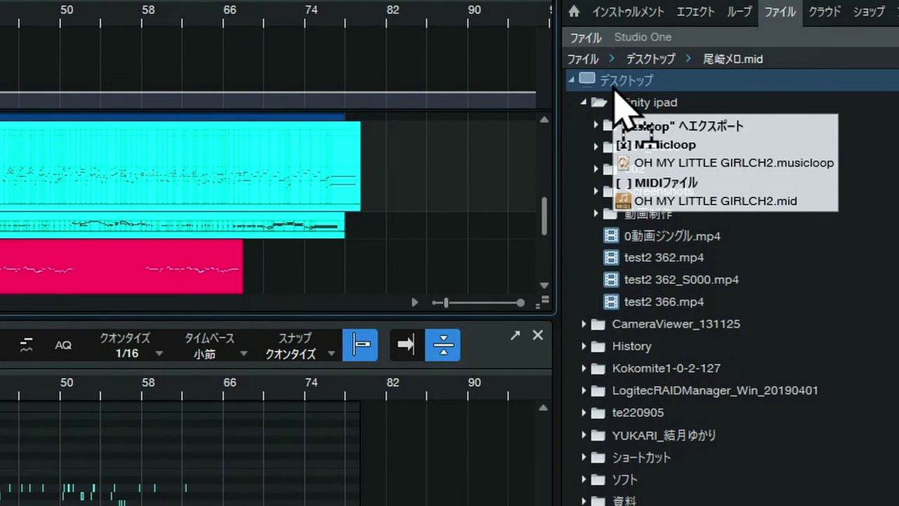
{"action": "key", "text": "shift"}
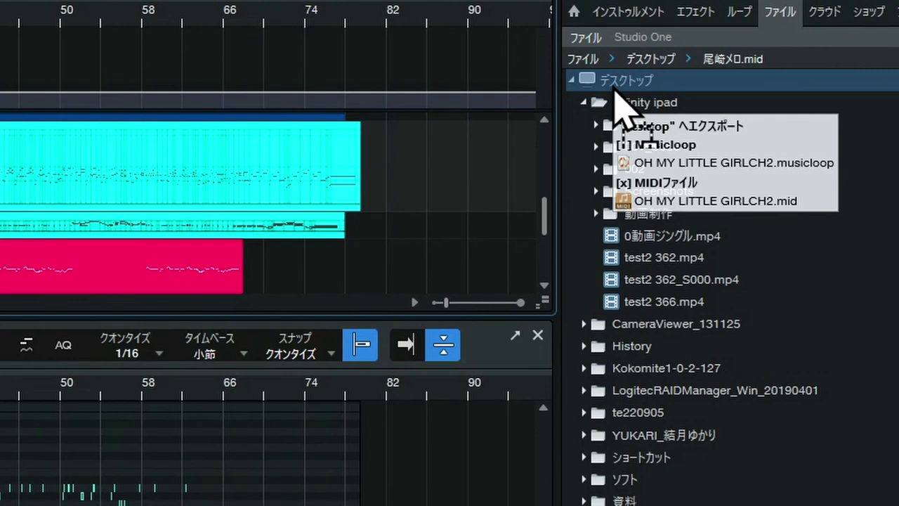
{"action": "left_click_drag", "start_coordinate": [614, 90], "coordinate": [603, 93]}
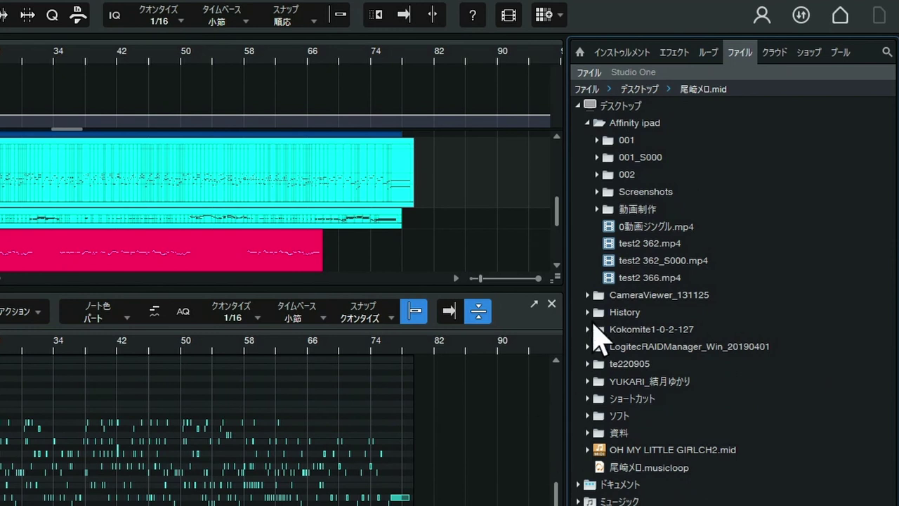
{"action": "left_click", "coordinate": [673, 451]}
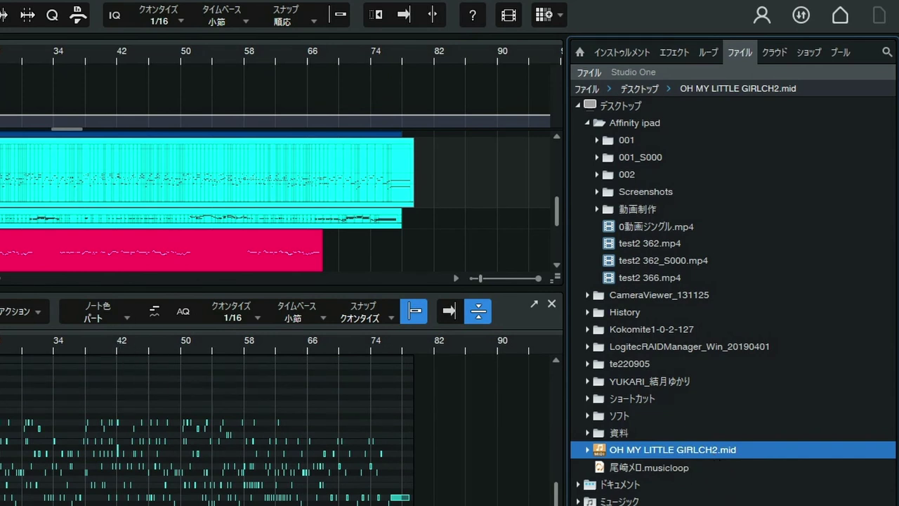
Reopen the EZbass instrument of track 17 and move its window so the file browser stays uncovered
{"action": "scroll", "coordinate": [202, 173], "scroll_direction": "down", "scroll_amount": 3}
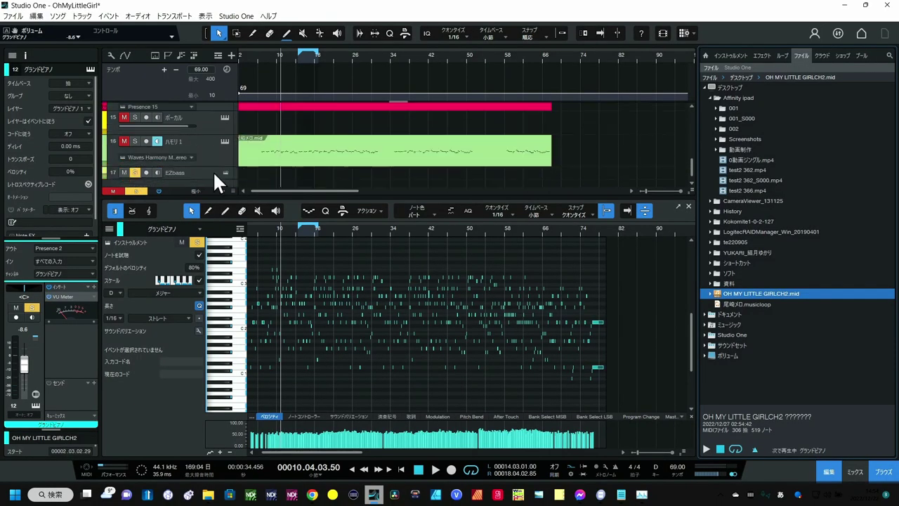
{"action": "left_click", "coordinate": [224, 161]}
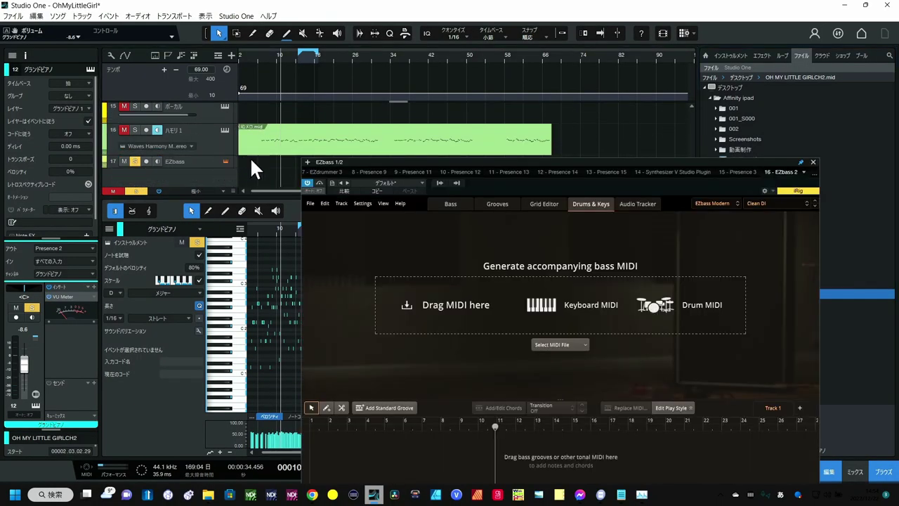
{"action": "left_click_drag", "start_coordinate": [380, 159], "coordinate": [220, 78]}
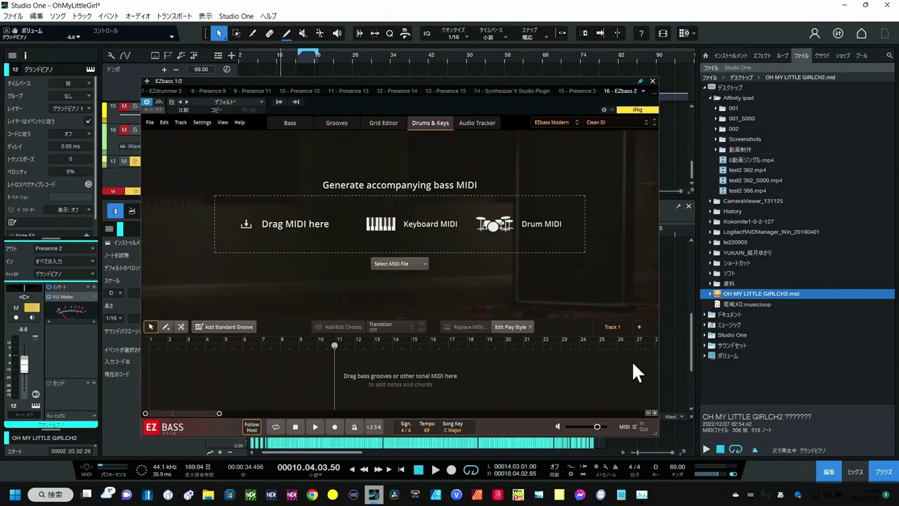
Load OH MY LITTLE GIRLCH2.mid as keyboard MIDI in EZbass and place its Rhythm and Chords bass version near the song track's start
{"action": "left_click", "coordinate": [728, 293]}
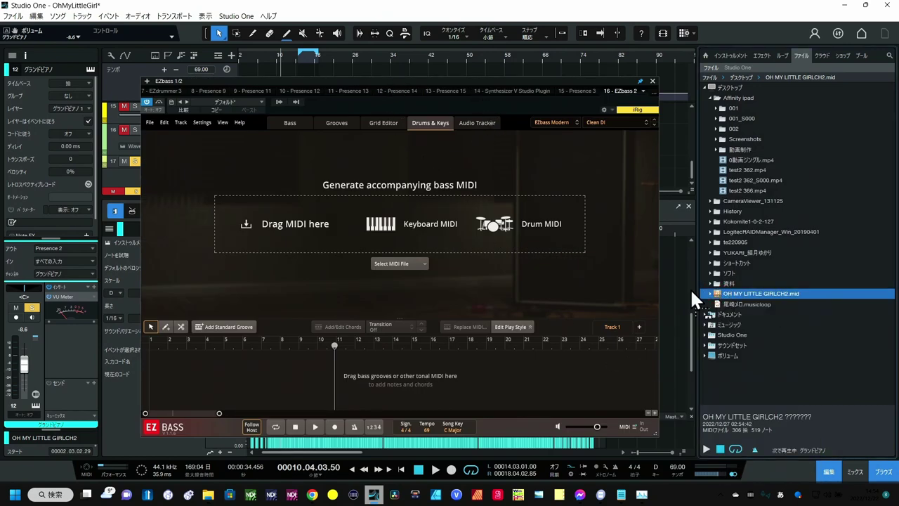
{"action": "left_click_drag", "start_coordinate": [691, 291], "coordinate": [494, 233]}
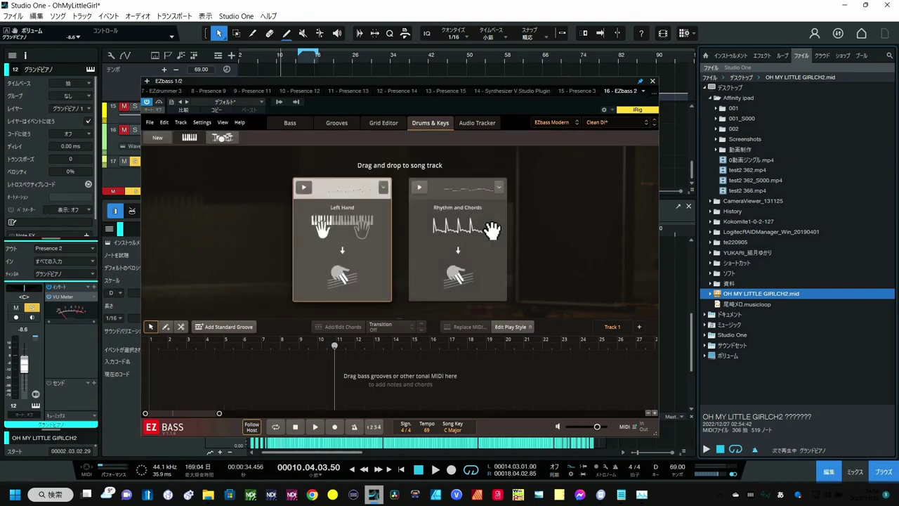
{"action": "left_click", "coordinate": [441, 263]}
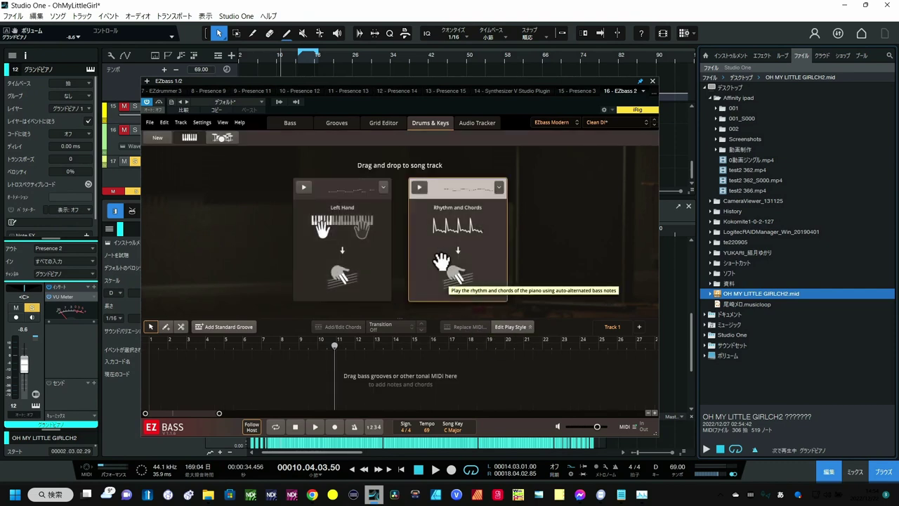
{"action": "left_click_drag", "start_coordinate": [467, 255], "coordinate": [155, 365]}
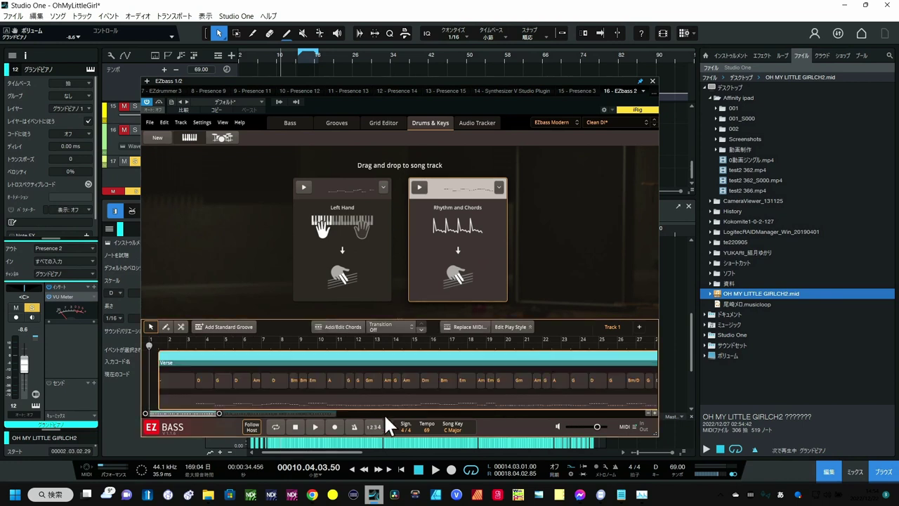
Replace the MIDI of the song track's Verse block with the Verse 01 groove from the Any Boogie 110 BPM family
{"action": "left_click", "coordinate": [431, 399]}
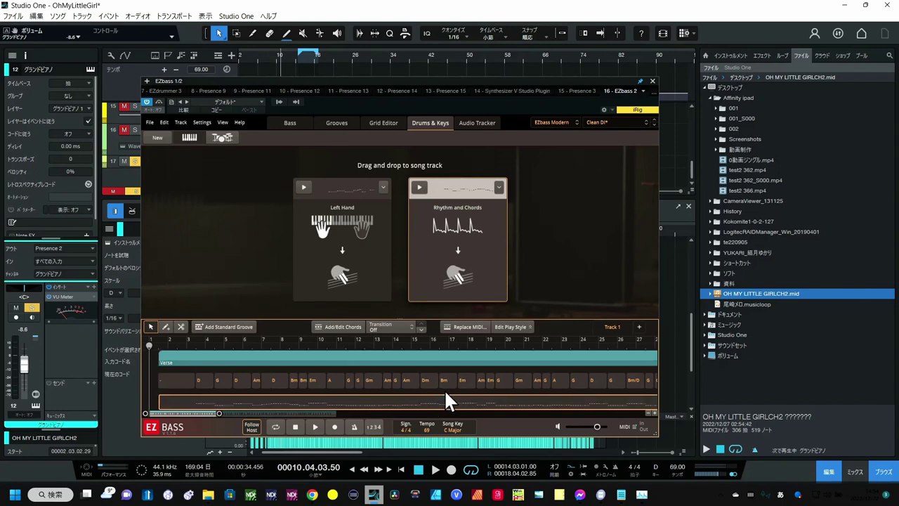
{"action": "left_click", "coordinate": [466, 325]}
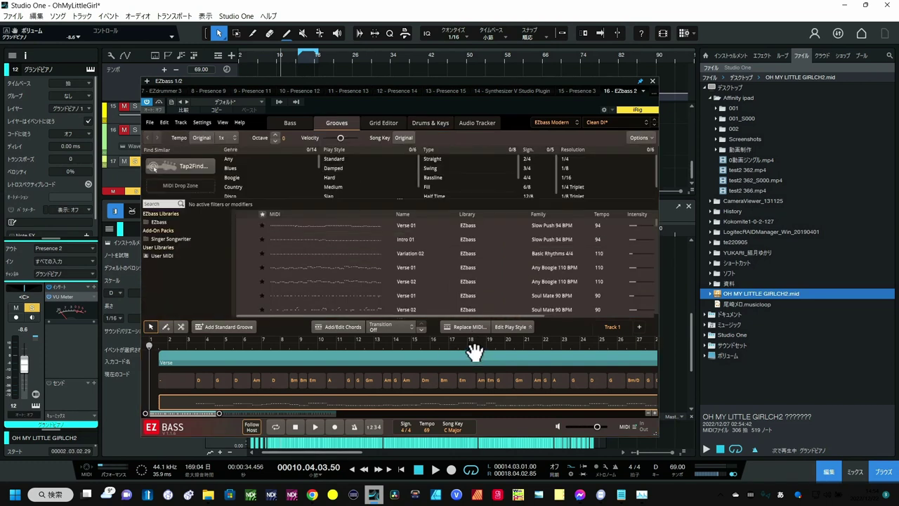
{"action": "left_click", "coordinate": [465, 327]}
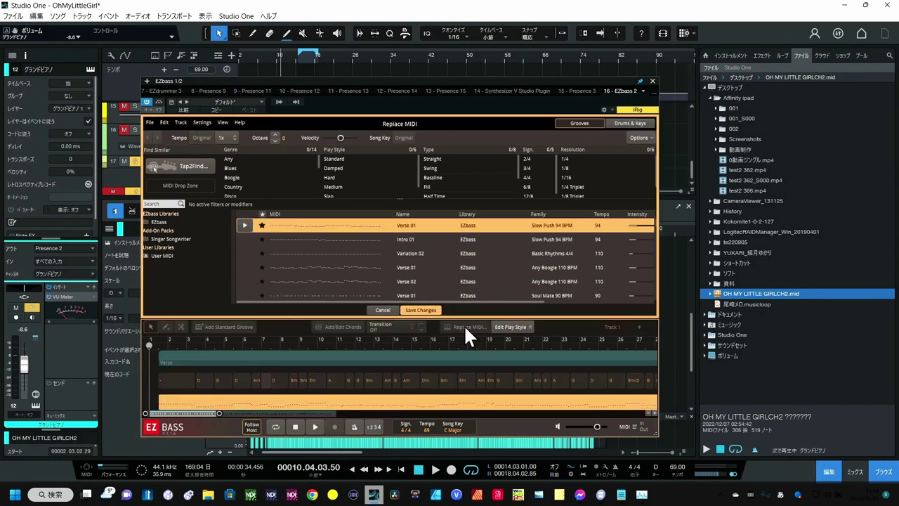
{"action": "left_click", "coordinate": [244, 240]}
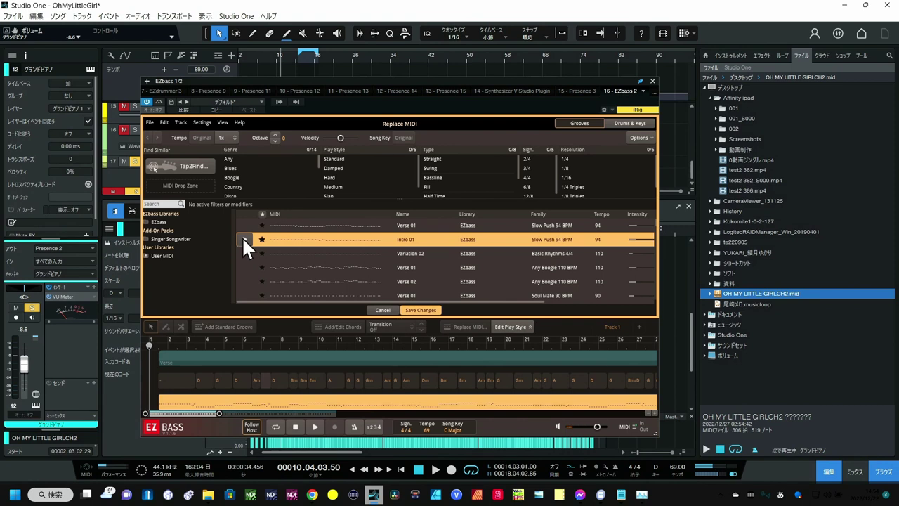
{"action": "left_click", "coordinate": [247, 268]}
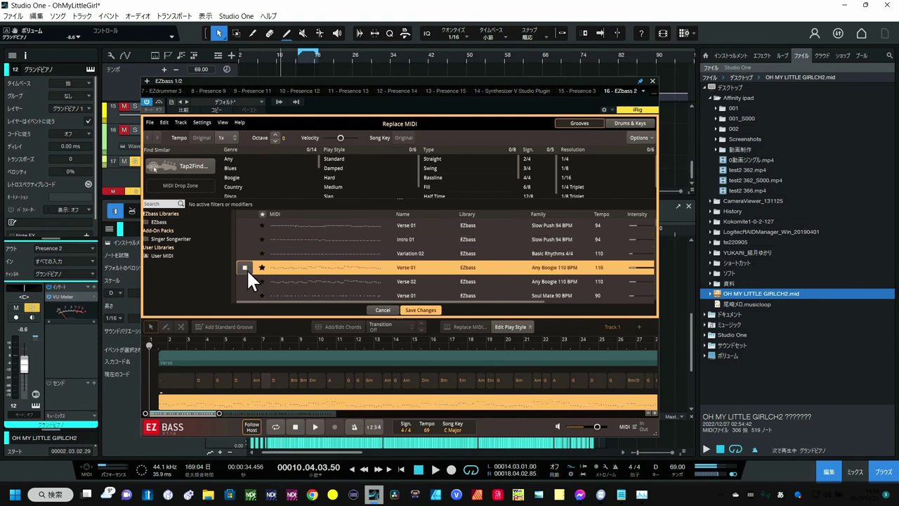
{"action": "left_click", "coordinate": [247, 266]}
{"action": "left_click", "coordinate": [421, 310]}
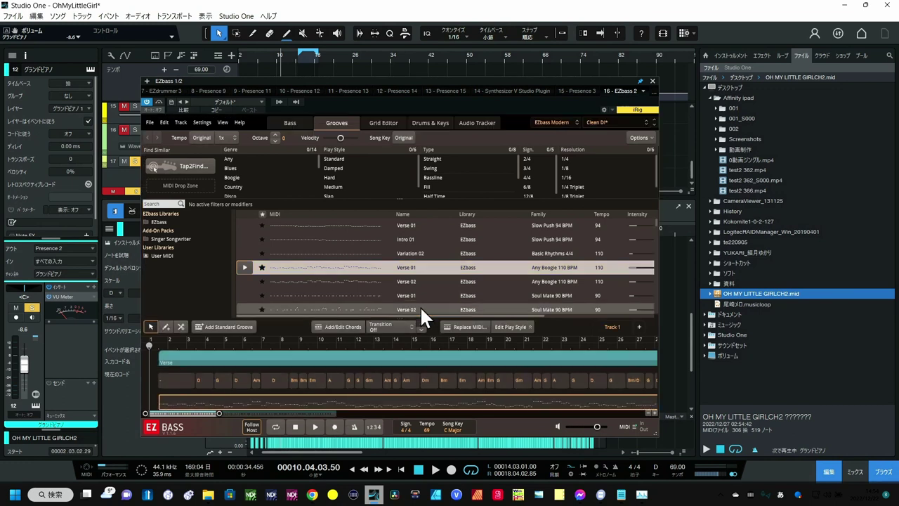
Play the replaced bass line from about bar 3 of the song track and close the EZbass window
{"action": "left_click", "coordinate": [195, 344]}
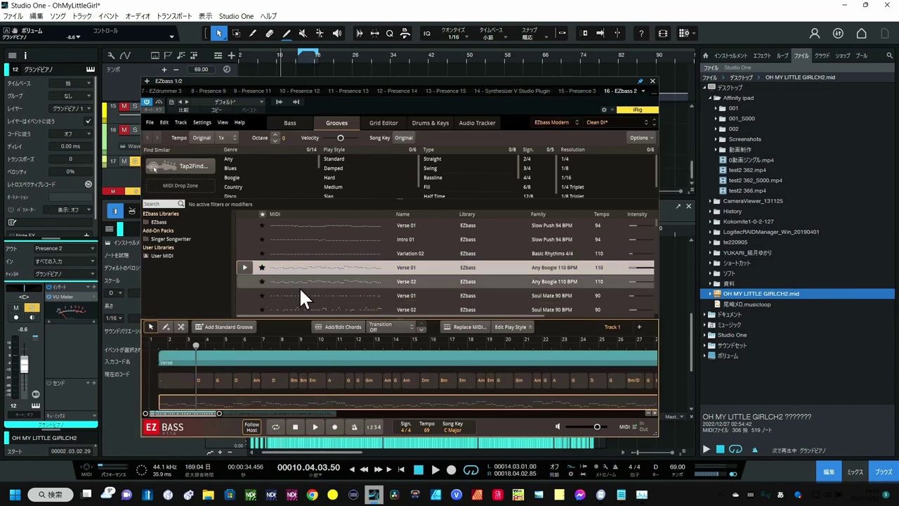
{"action": "key", "text": "space"}
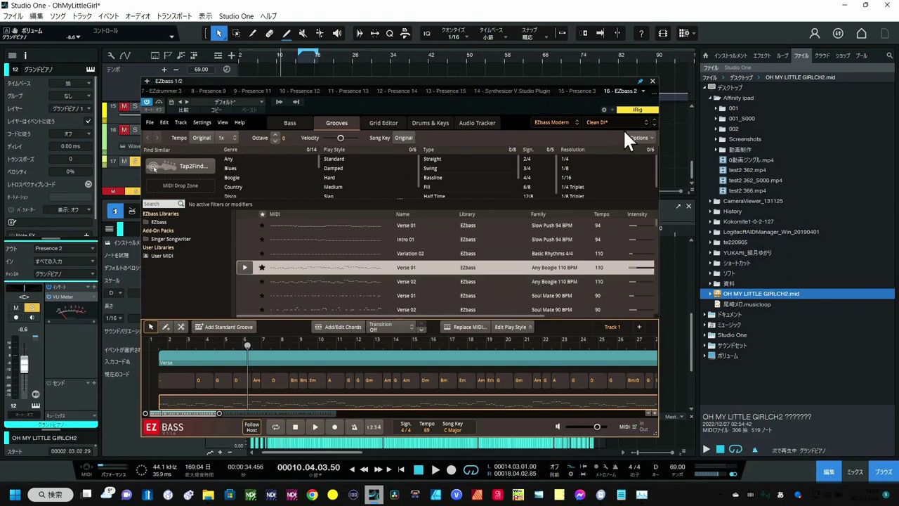
{"action": "left_click", "coordinate": [654, 80]}
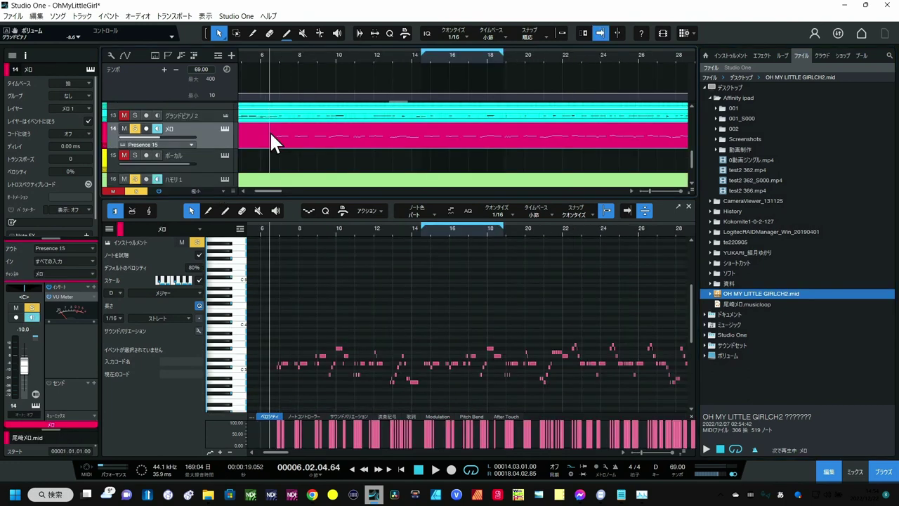
Open the ボーカル track's Synthesizer V editor, look at its file import commands, and close the editor
{"action": "scroll", "coordinate": [269, 131], "scroll_direction": "up", "scroll_amount": 2}
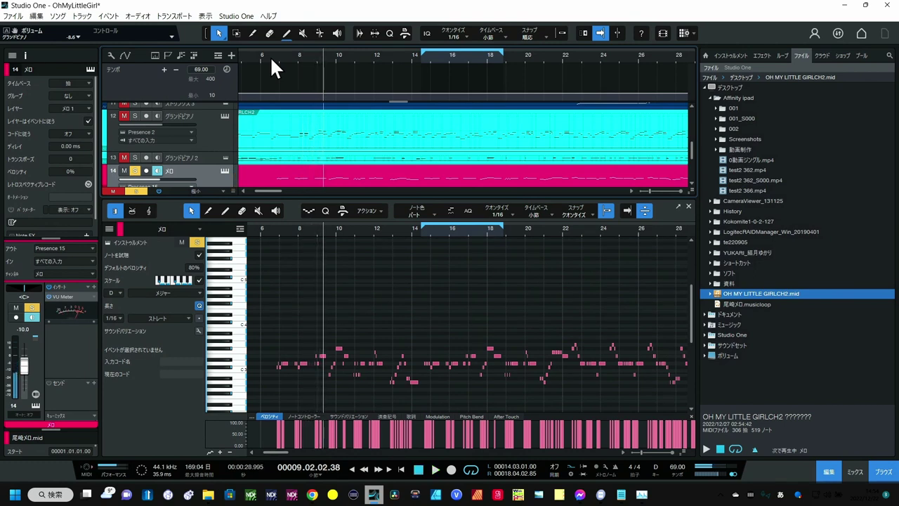
{"action": "scroll", "coordinate": [281, 149], "scroll_direction": "down", "scroll_amount": 3}
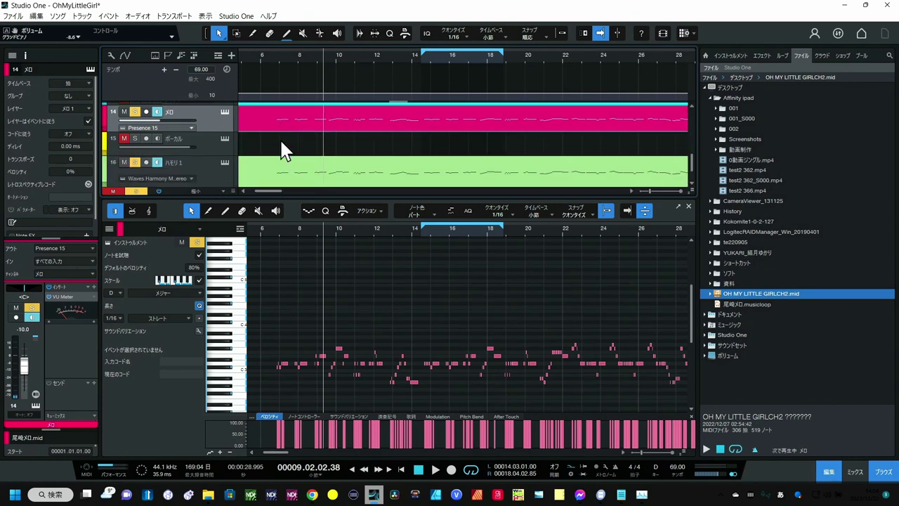
{"action": "left_click", "coordinate": [228, 136]}
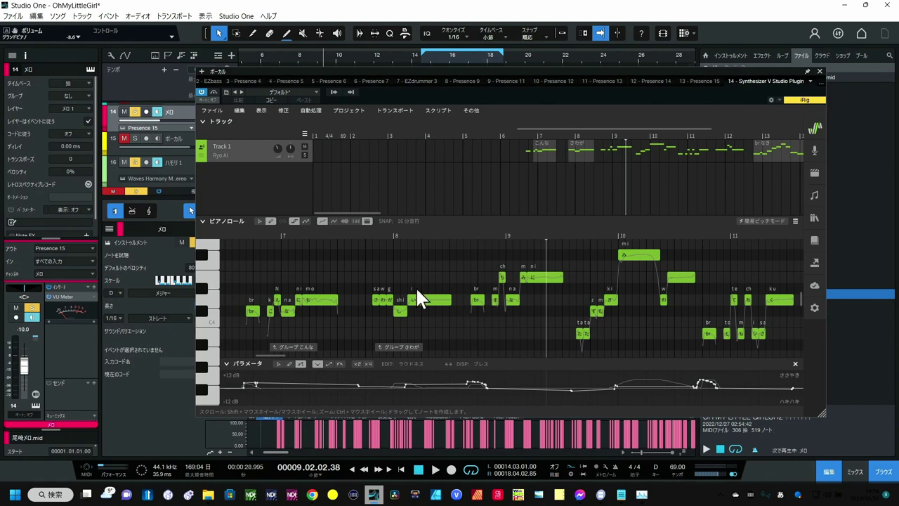
{"action": "left_click", "coordinate": [211, 111]}
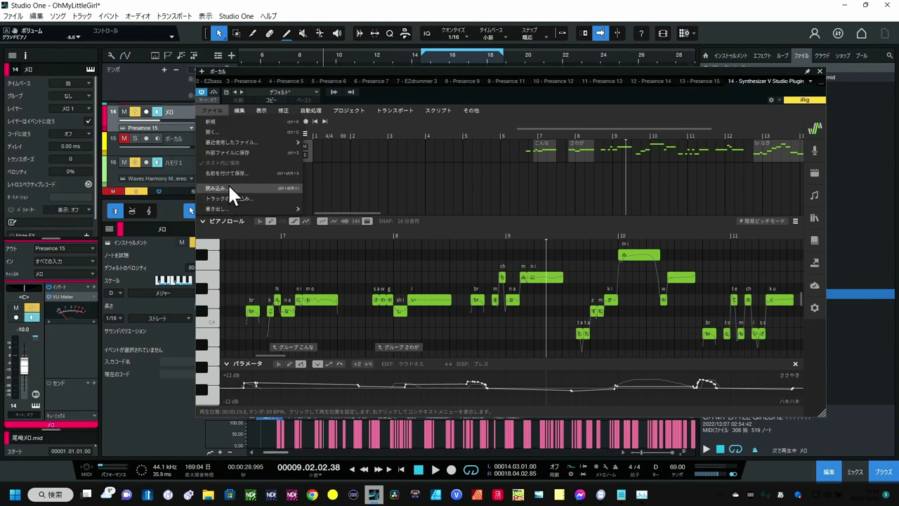
{"action": "left_click", "coordinate": [820, 71]}
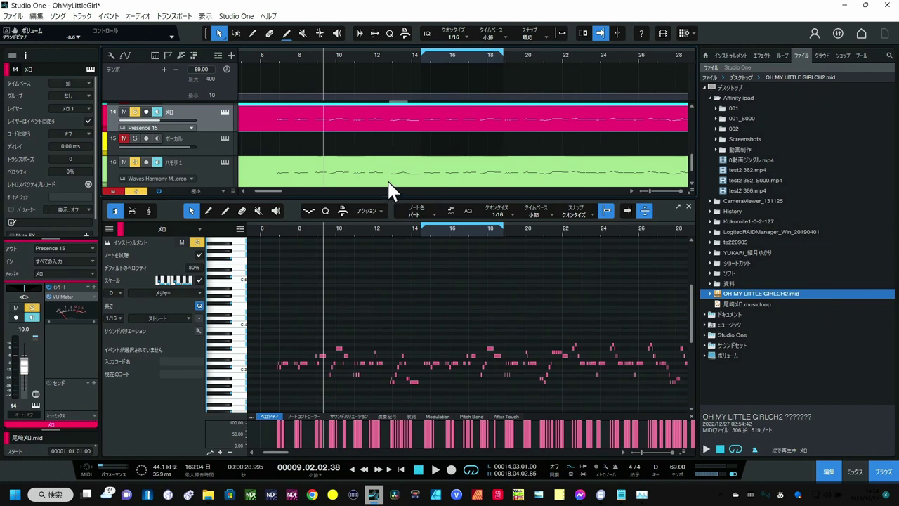
Export the メロ part to the デスクトップ folder as the MIDI file 尾崎メロ.mid
{"action": "left_click_drag", "start_coordinate": [422, 122], "coordinate": [731, 298]}
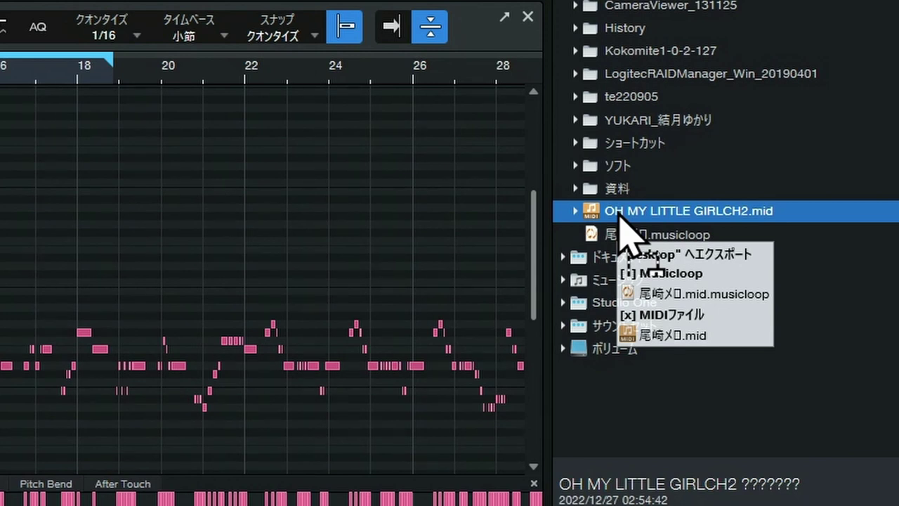
{"action": "left_click_drag", "start_coordinate": [620, 214], "coordinate": [619, 214]}
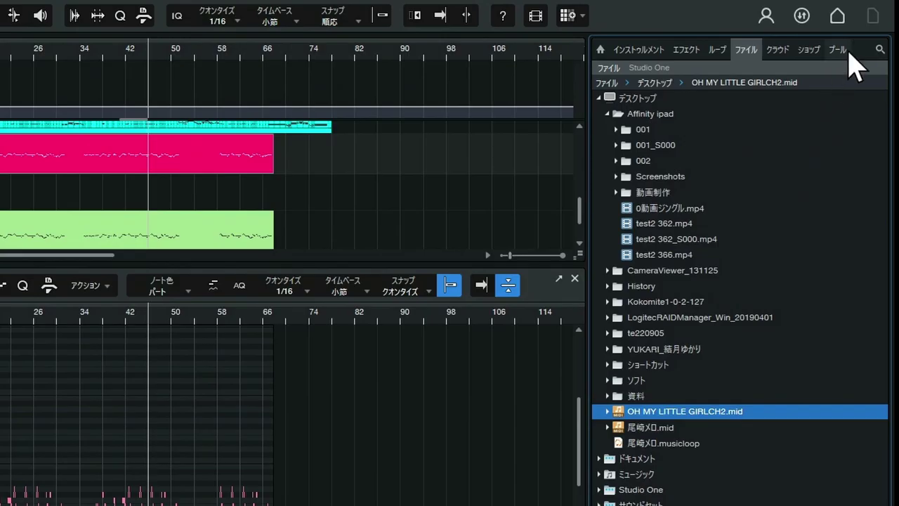
Show the song's file pool and convert the メロ track to audio, preserving the instrument track state and removing the instrument
{"action": "left_click", "coordinate": [864, 56]}
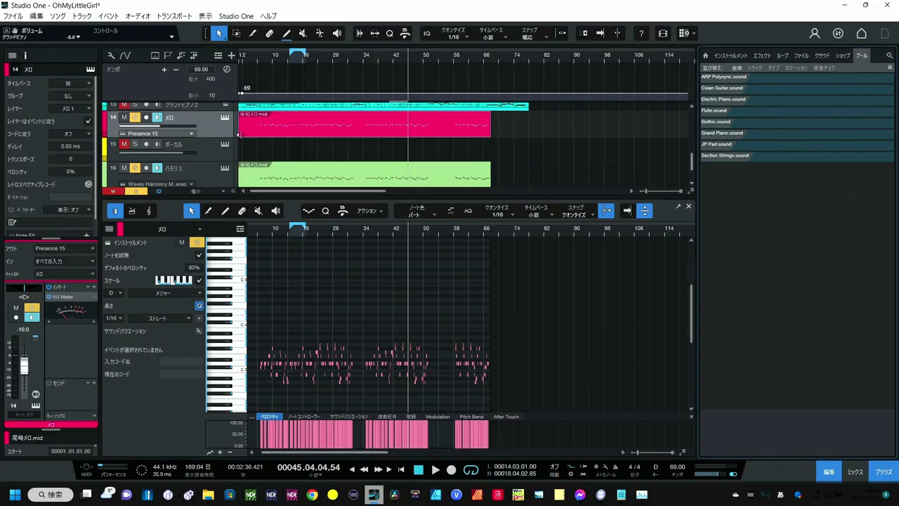
{"action": "right_click", "coordinate": [217, 133]}
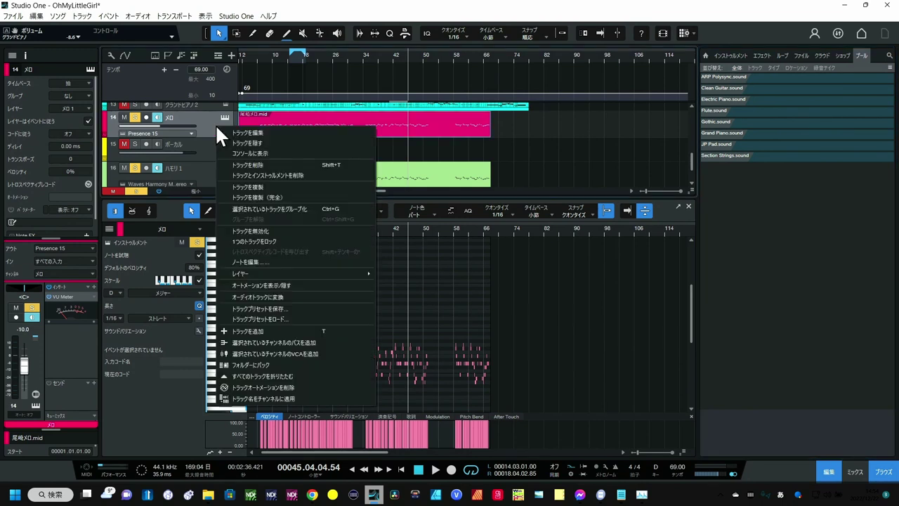
{"action": "left_click", "coordinate": [274, 297]}
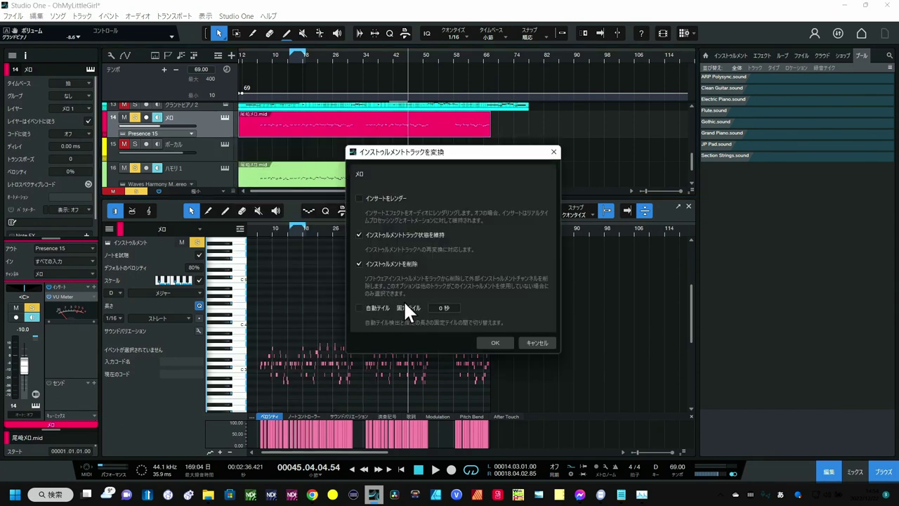
{"action": "left_click", "coordinate": [488, 345]}
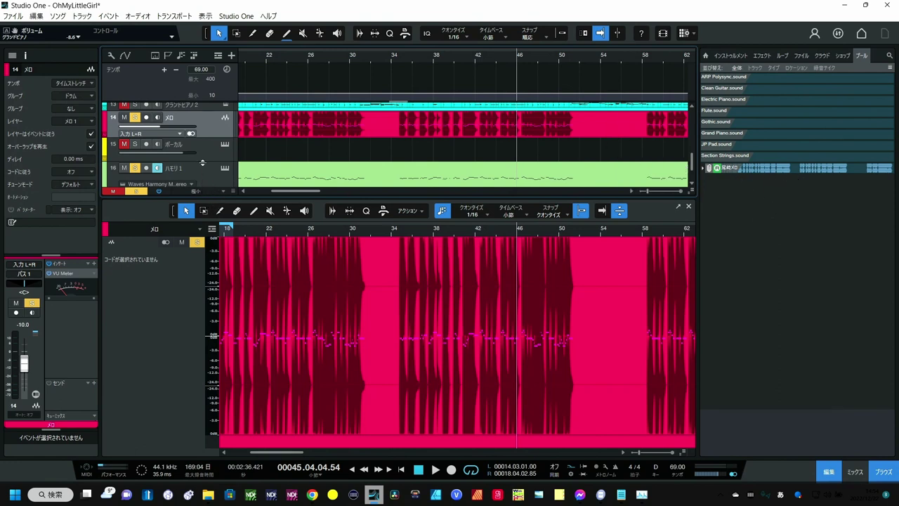
Reopen EZbass from track 17, switch to its Audio Tracker, and delete the Verse block from the song track
{"action": "scroll", "coordinate": [202, 163], "scroll_direction": "down", "scroll_amount": 2}
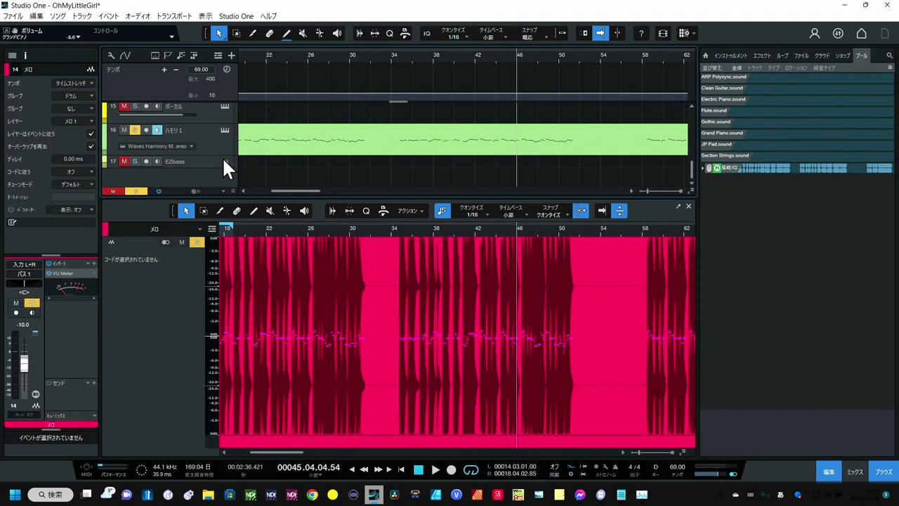
{"action": "left_click", "coordinate": [223, 161]}
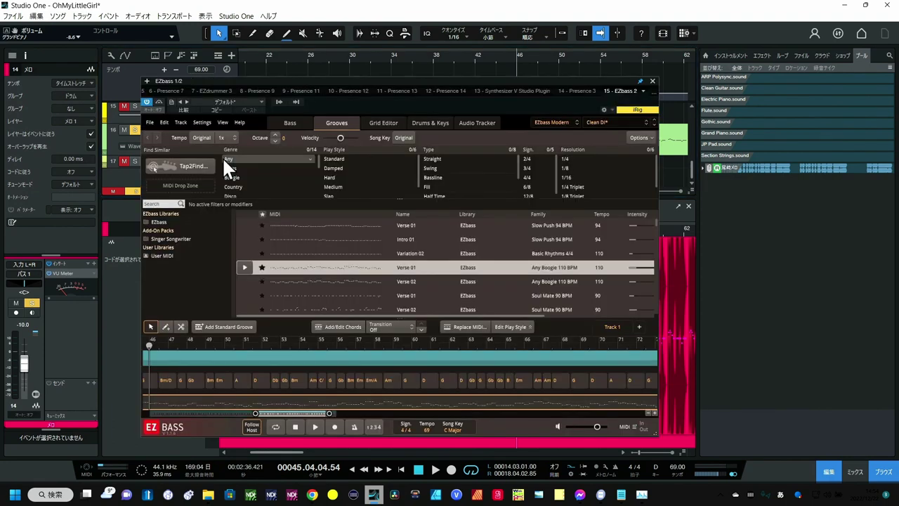
{"action": "left_click", "coordinate": [458, 124]}
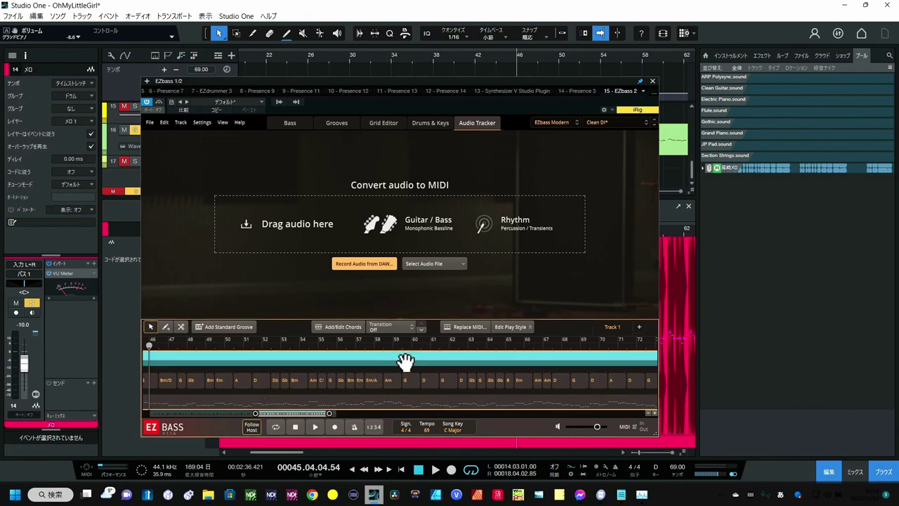
{"action": "key", "text": "Delete"}
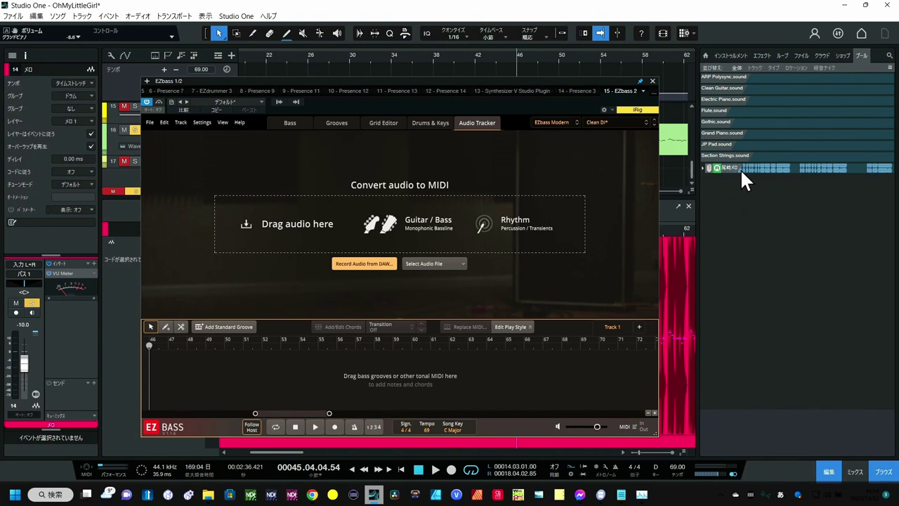
{"action": "left_click_drag", "start_coordinate": [740, 168], "coordinate": [755, 218]}
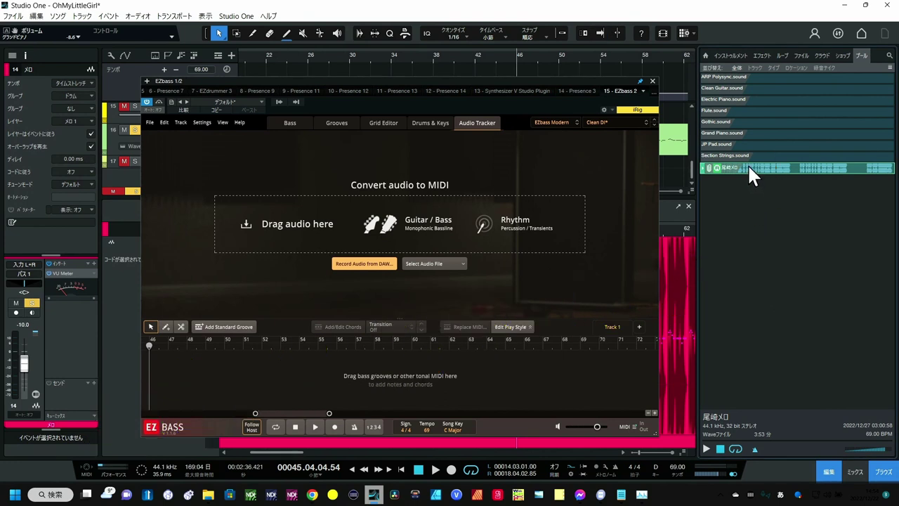
{"action": "right_click", "coordinate": [751, 176]}
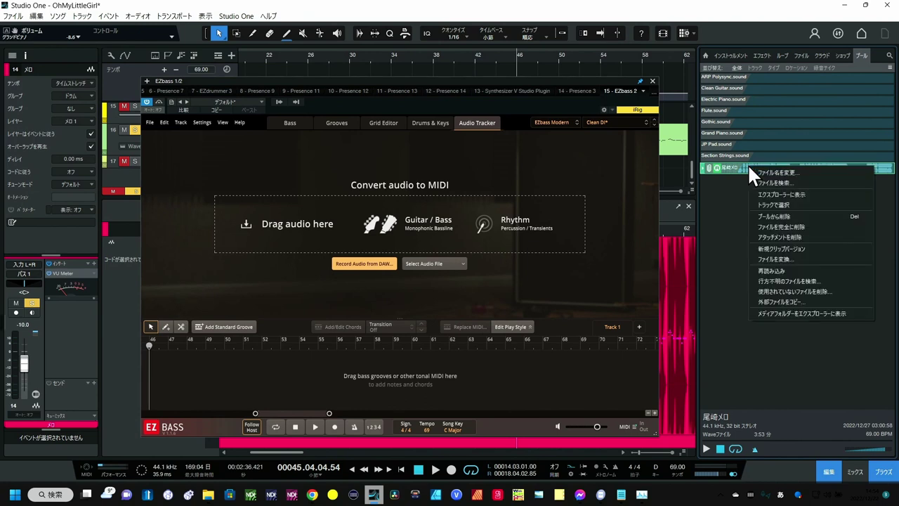
{"action": "left_click", "coordinate": [761, 193]}
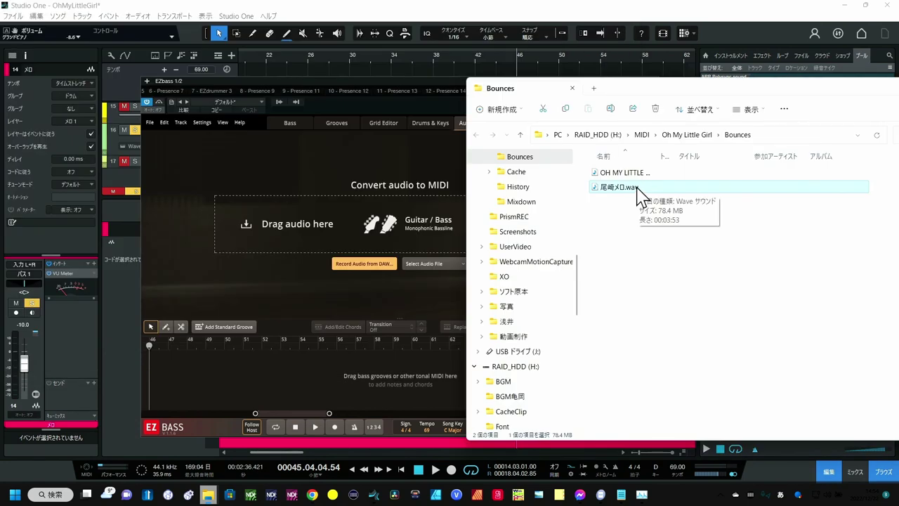
{"action": "left_click_drag", "start_coordinate": [638, 195], "coordinate": [391, 232]}
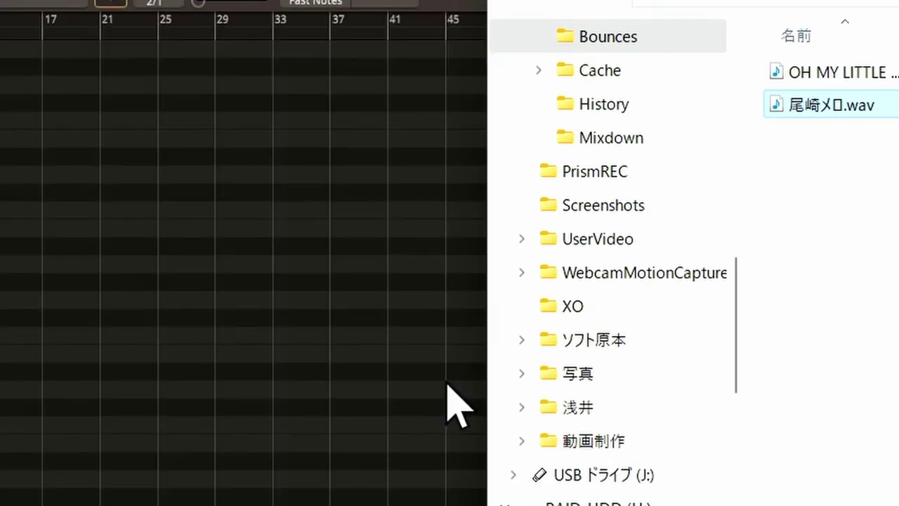
Set the tracker session to Guitar Audio to Bass MIDI and add the converted MIDI to the song track
{"action": "left_click", "coordinate": [321, 251]}
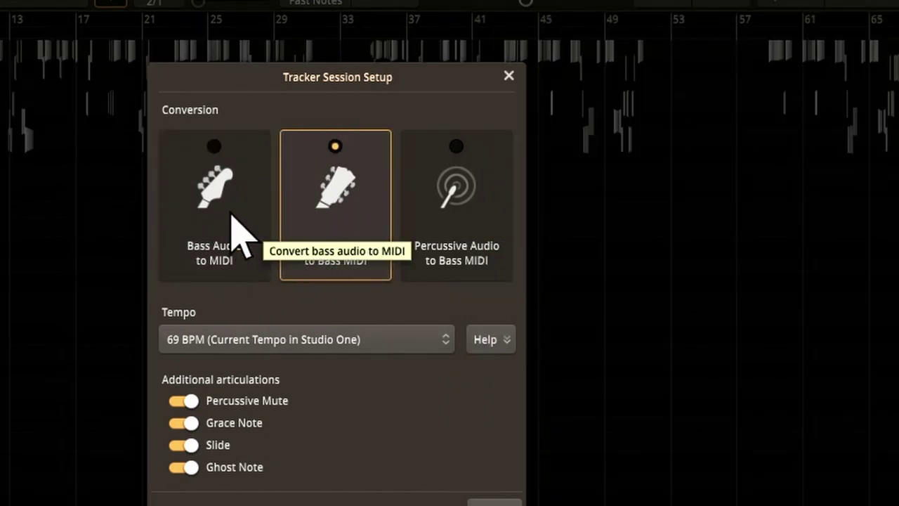
{"action": "left_click", "coordinate": [232, 214]}
{"action": "left_click", "coordinate": [323, 185]}
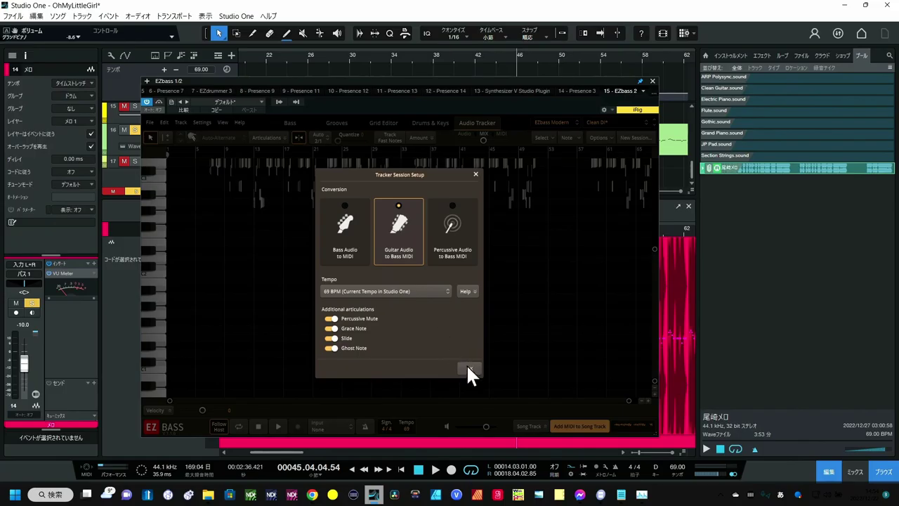
{"action": "left_click", "coordinate": [467, 368]}
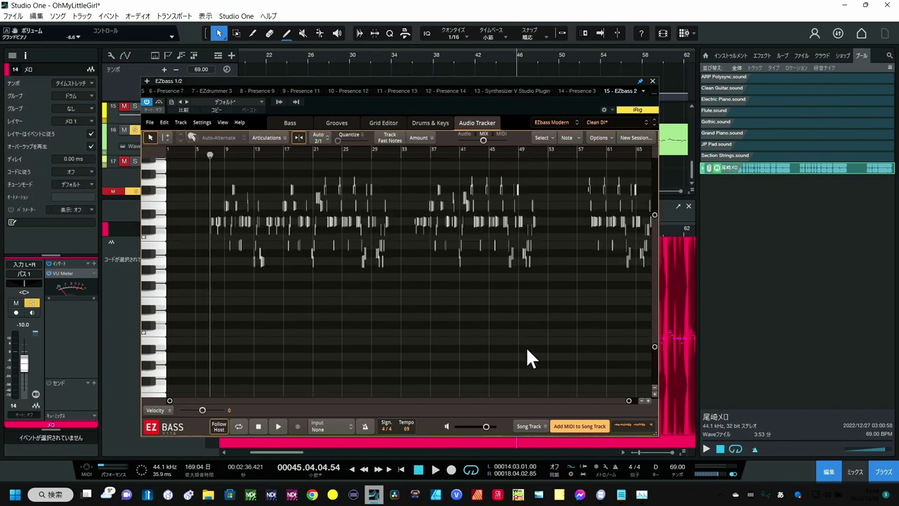
{"action": "left_click", "coordinate": [578, 430]}
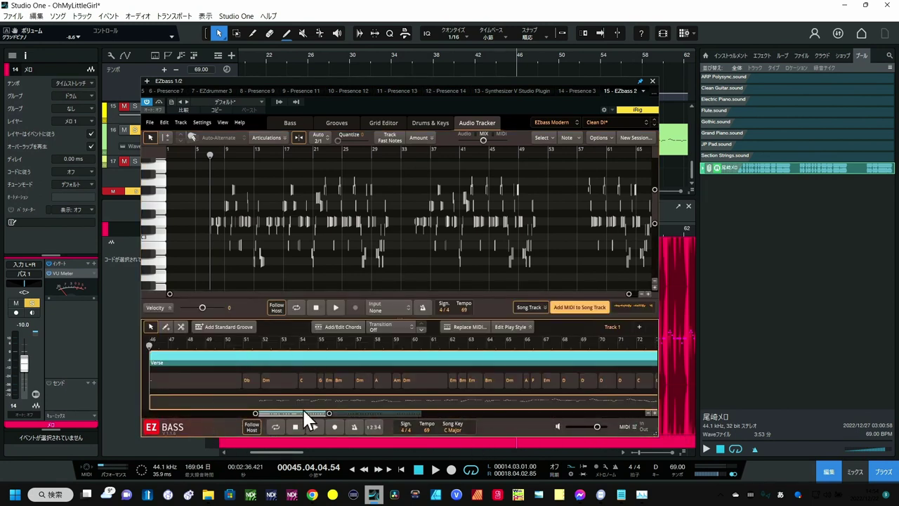
{"action": "left_click", "coordinate": [251, 344]}
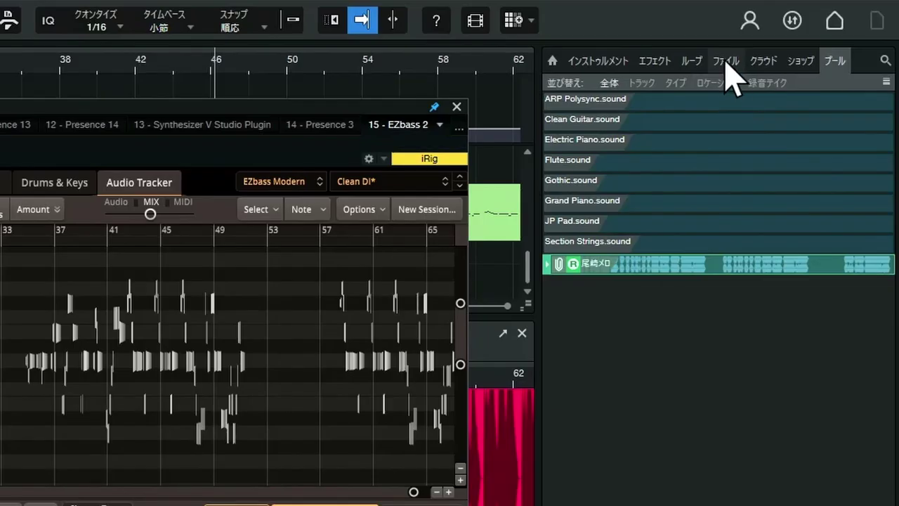
Compare the file browser with the song pool and examine the file commands available for the 尾崎メロ audio clip
{"action": "left_click", "coordinate": [801, 57]}
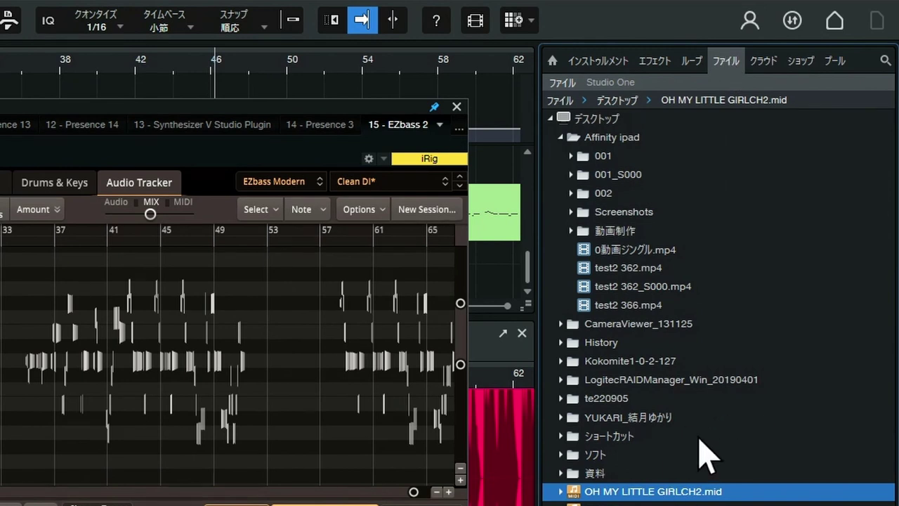
{"action": "left_click", "coordinate": [840, 64]}
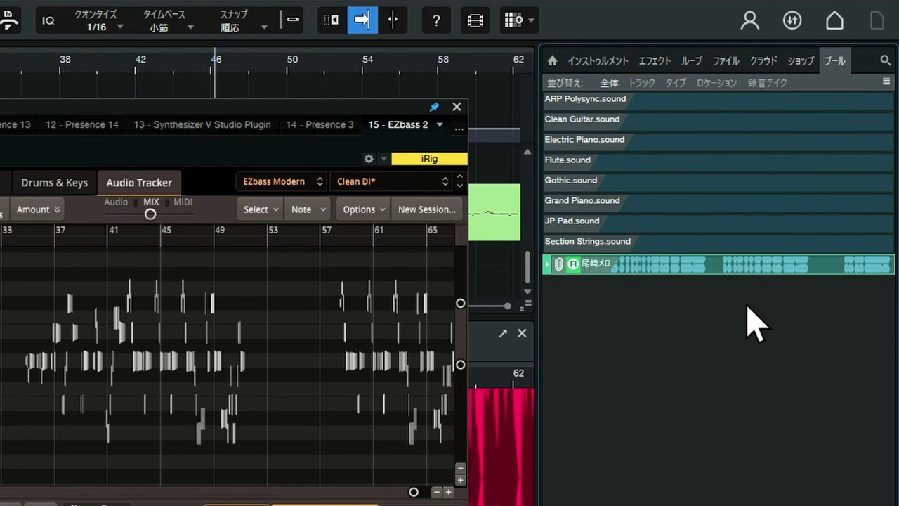
{"action": "right_click", "coordinate": [678, 267]}
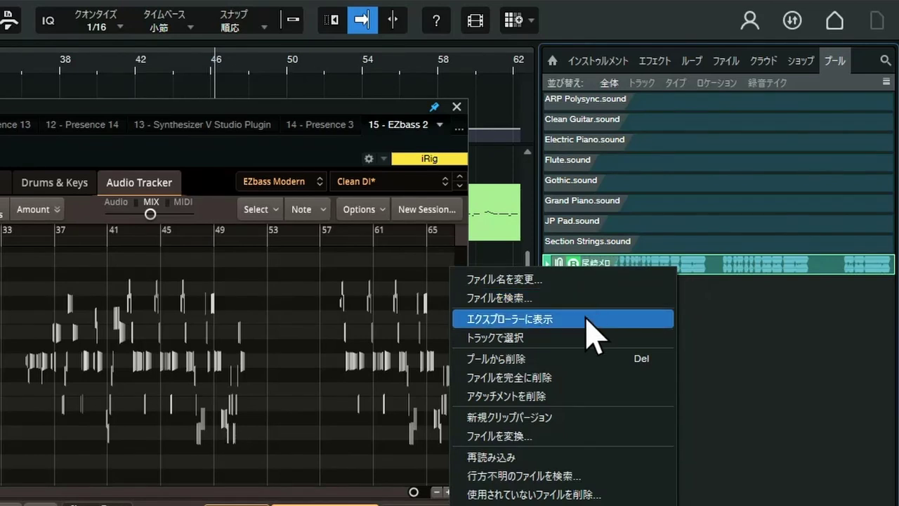
{"action": "left_click", "coordinate": [765, 347]}
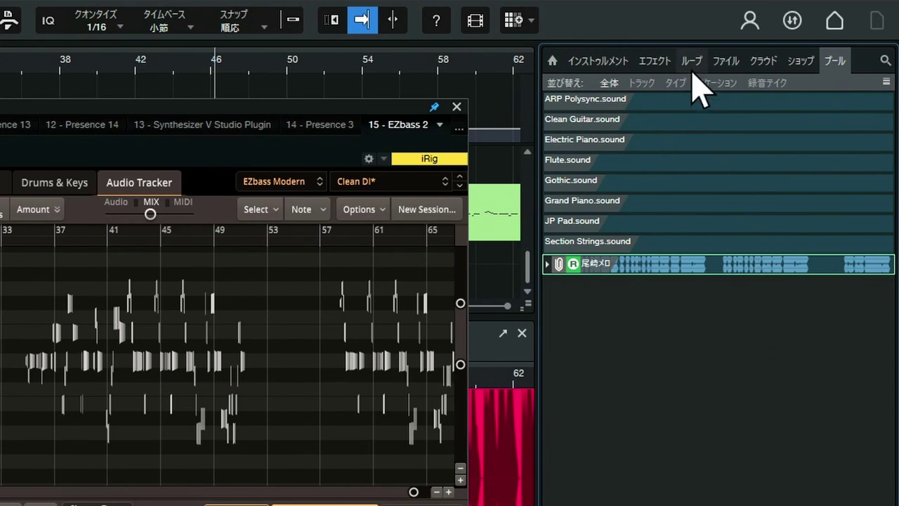
{"action": "left_click", "coordinate": [725, 61]}
{"action": "left_click", "coordinate": [835, 60]}
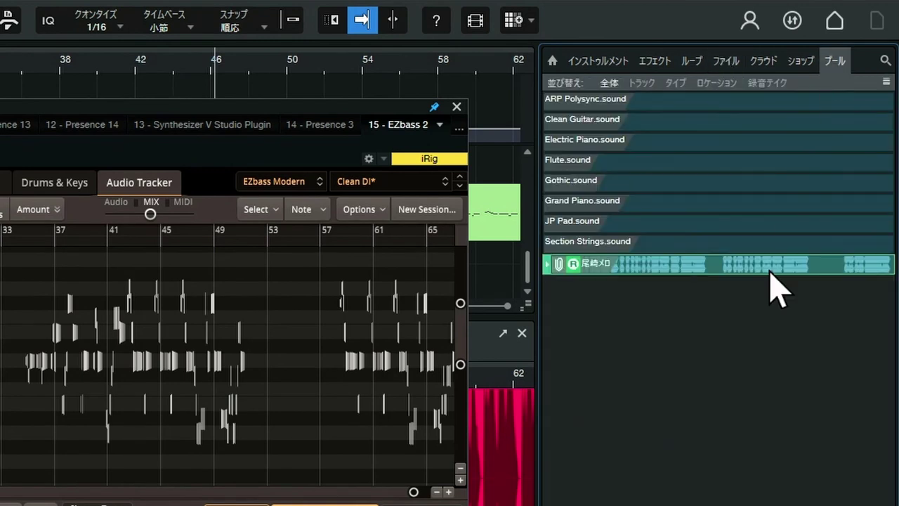